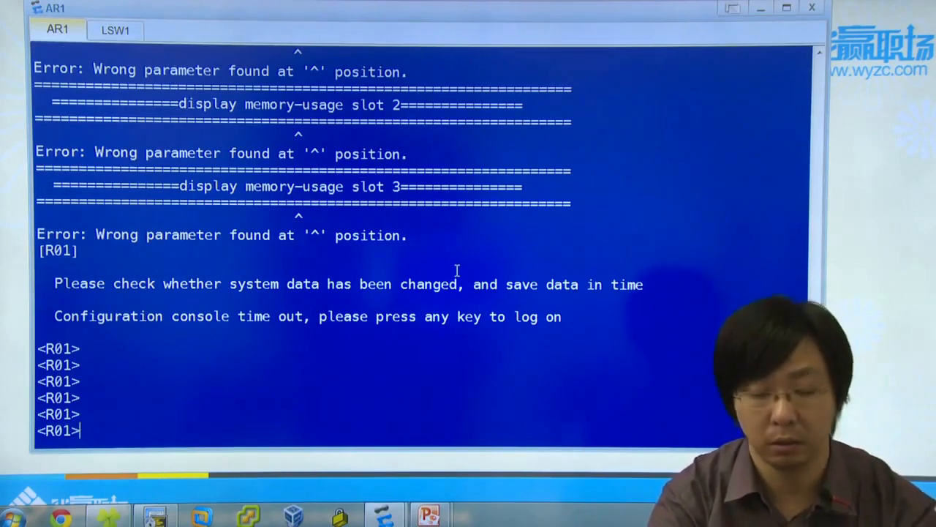
Step: Display the help for the dir command on R01 and review its /all, flash: and path arguments
type("dir")
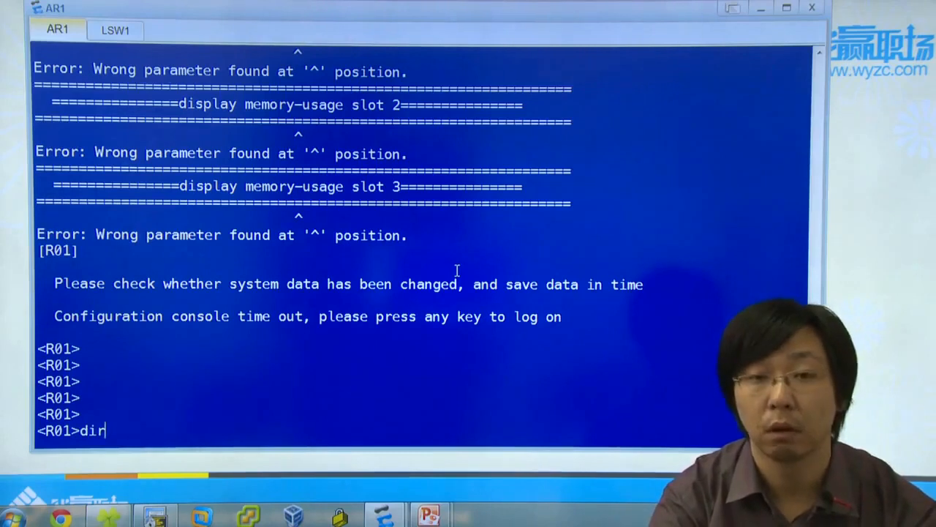
type(" ?")
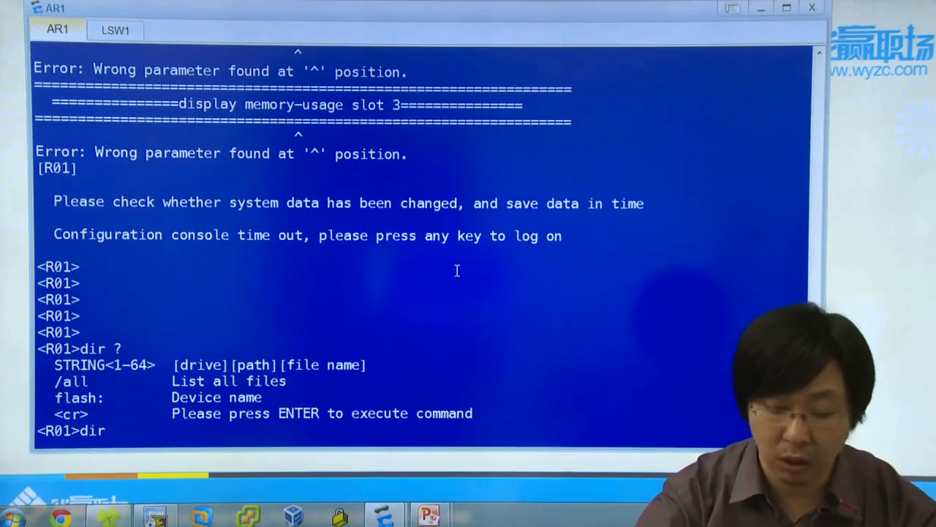
left_click_drag(49, 382, 292, 381)
left_click(142, 396)
left_click_drag(57, 400, 227, 397)
left_click_drag(278, 365, 77, 368)
left_click(123, 366)
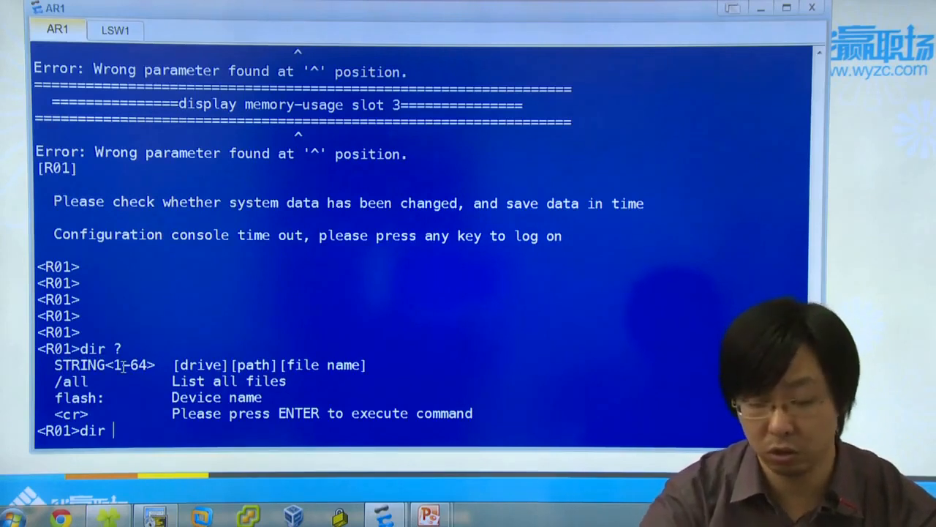
Step: List the contents of the flash storage with dir flash: and check the directory heading
type("flash")
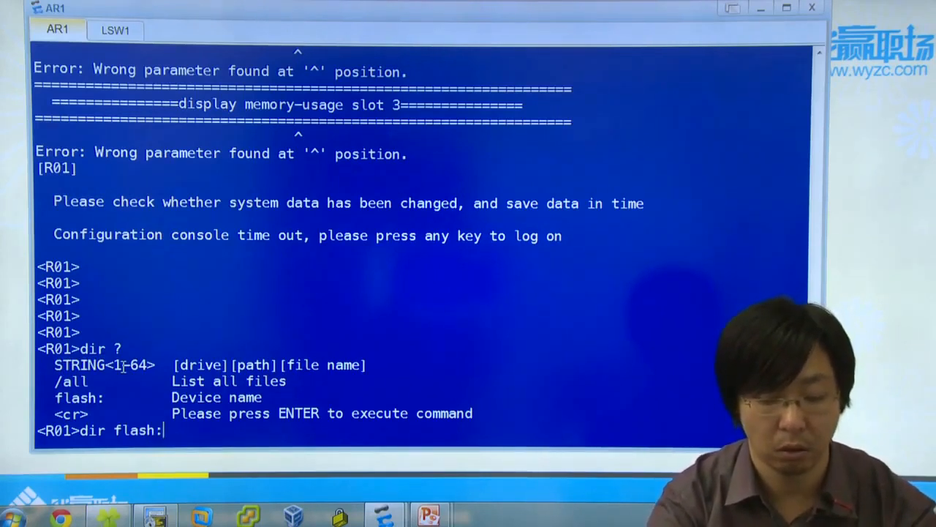
type(":")
key("Return")
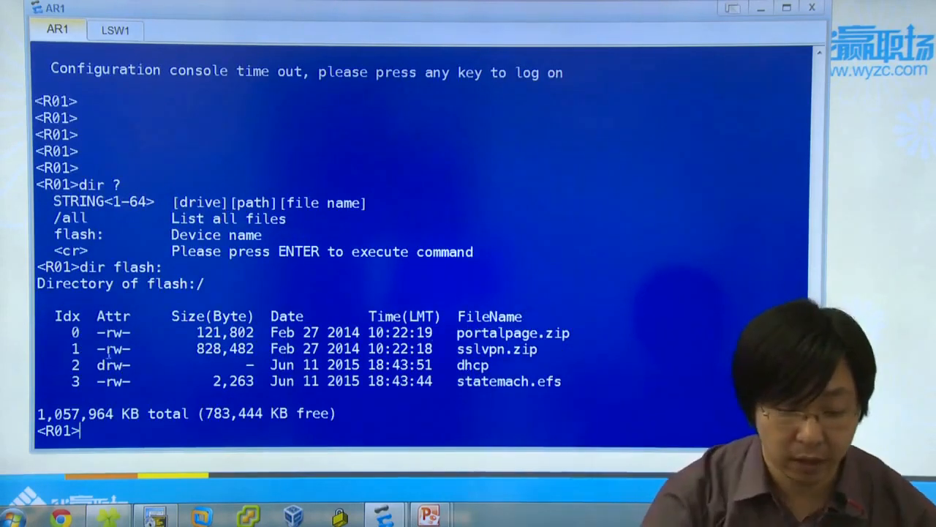
double_click(156, 284)
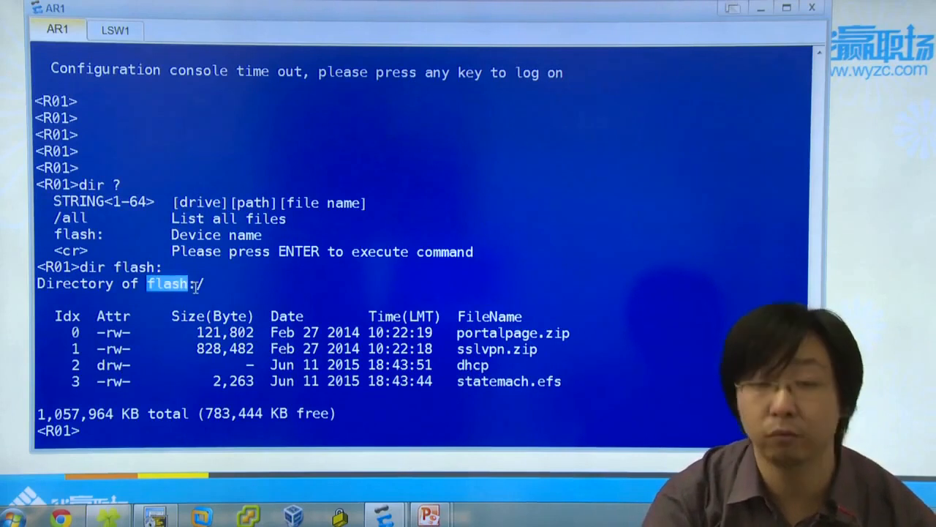
left_click(199, 286)
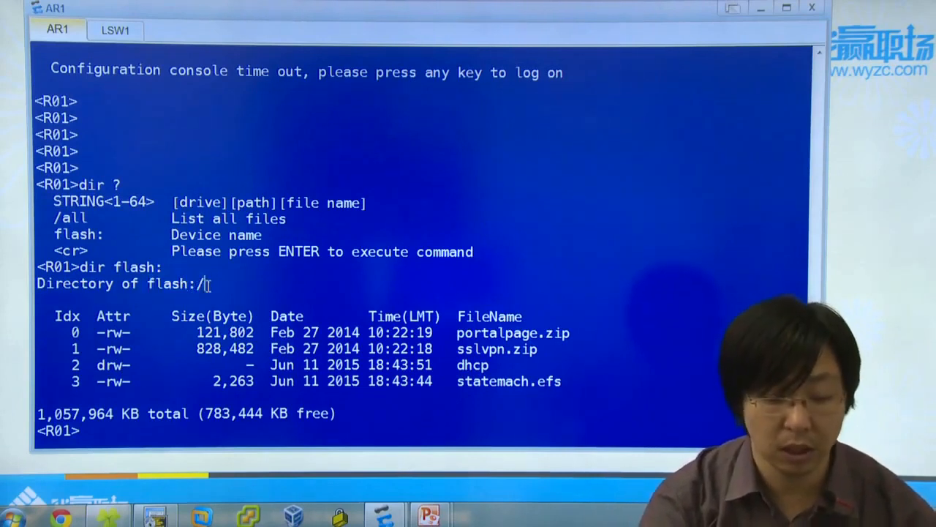
left_click_drag(206, 289, 115, 286)
Step: Examine the entries in the flash listing, comparing file names and extensions with the dhcp entry
left_click_drag(70, 333, 622, 397)
left_click(621, 398)
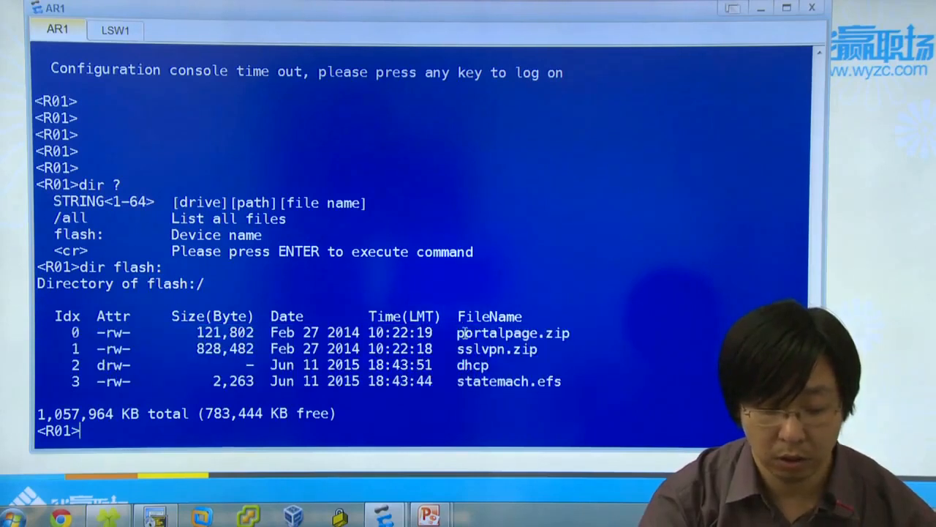
left_click_drag(466, 332, 599, 333)
left_click_drag(455, 351, 571, 351)
left_click_drag(441, 381, 532, 378)
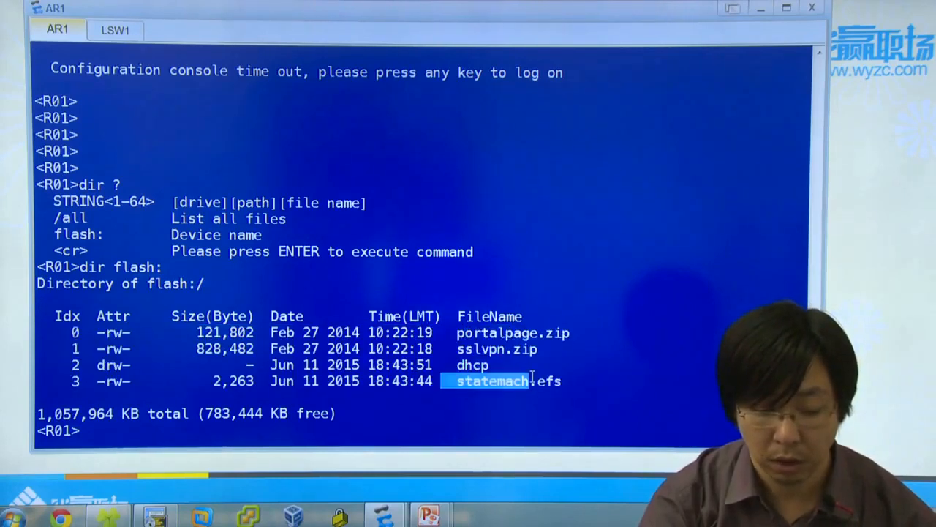
left_click_drag(534, 332, 514, 349)
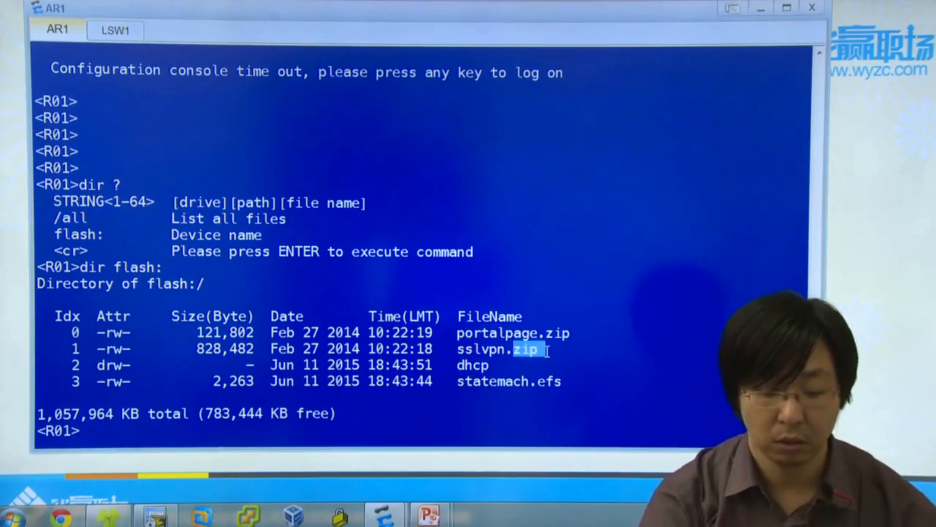
left_click_drag(538, 382, 562, 381)
left_click_drag(489, 364, 433, 364)
Step: Examine the attribute, size, date and time columns of the flash listing, distinguishing files from the directory
left_click_drag(70, 331, 126, 387)
left_click(128, 386)
left_click_drag(103, 331, 148, 333)
left_click_drag(98, 366, 129, 349)
left_click(64, 366)
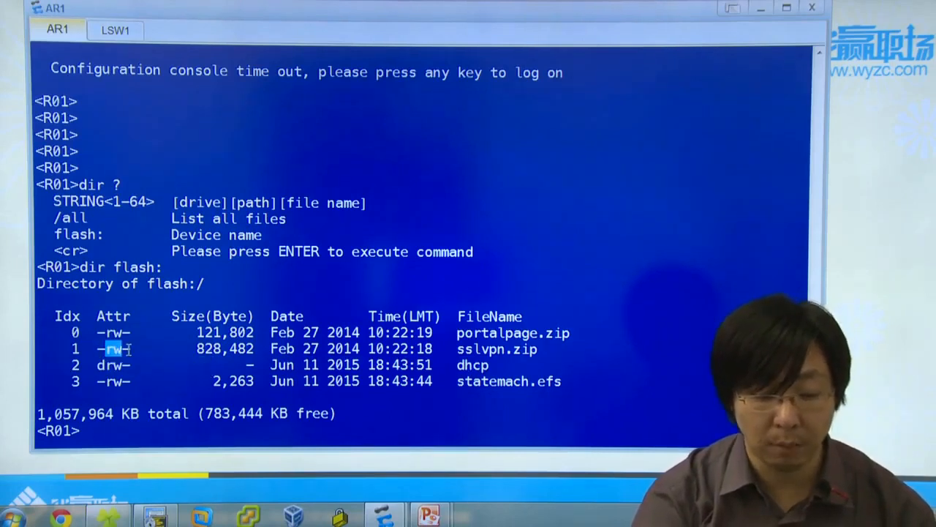
left_click(128, 349)
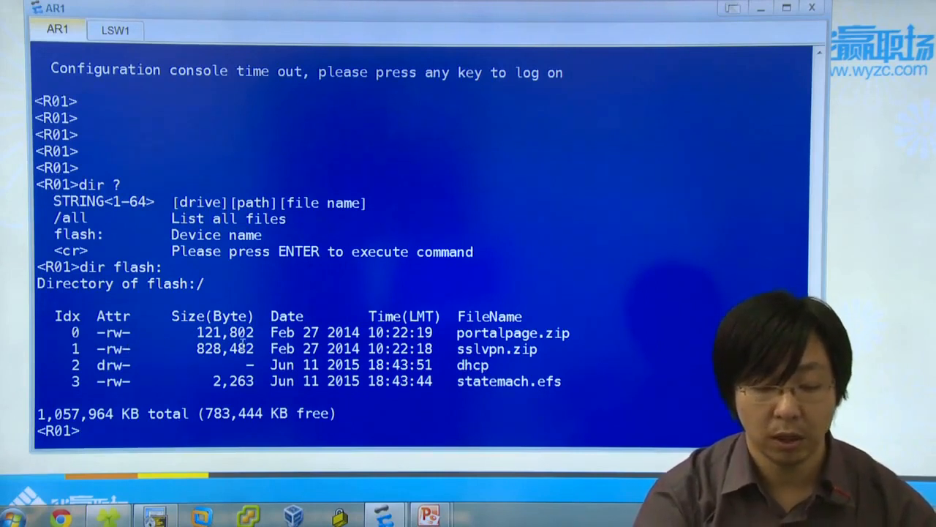
left_click_drag(197, 335, 256, 335)
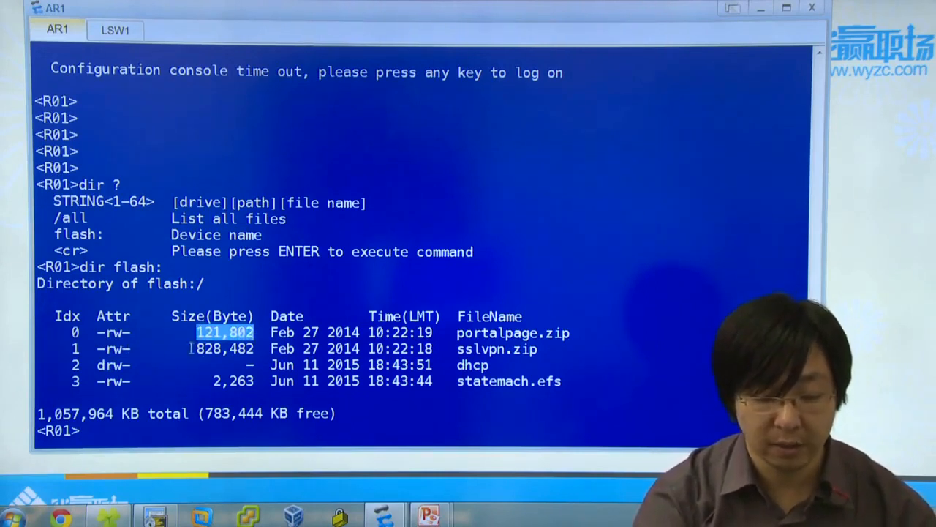
left_click_drag(191, 349, 265, 349)
left_click_drag(208, 381, 256, 381)
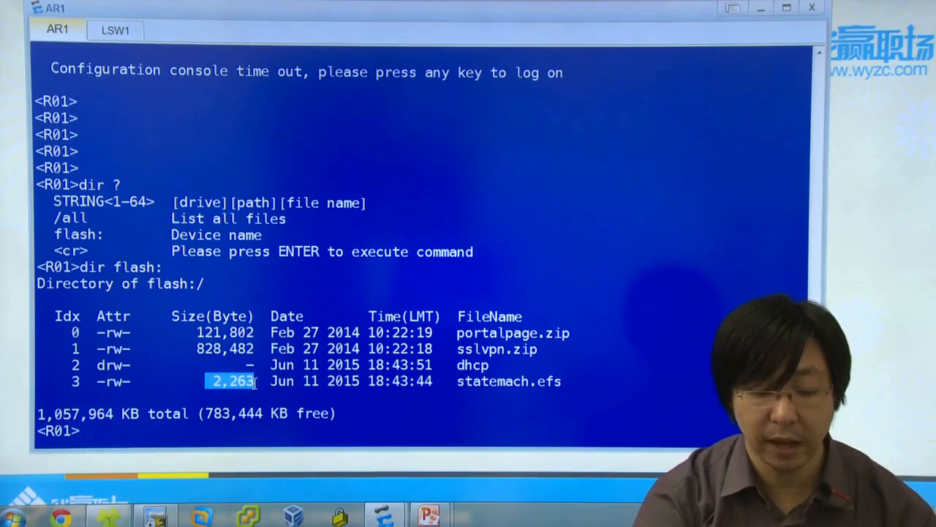
left_click_drag(102, 359, 503, 361)
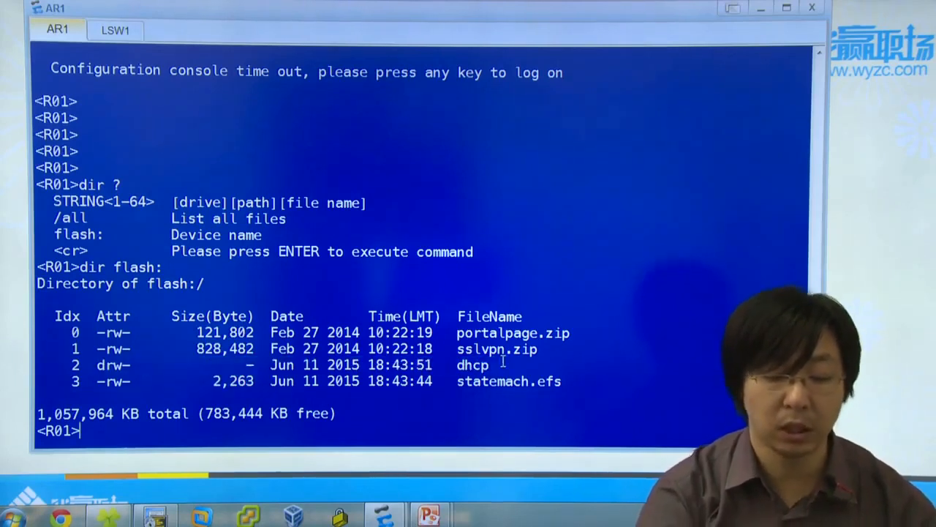
left_click_drag(327, 332, 433, 381)
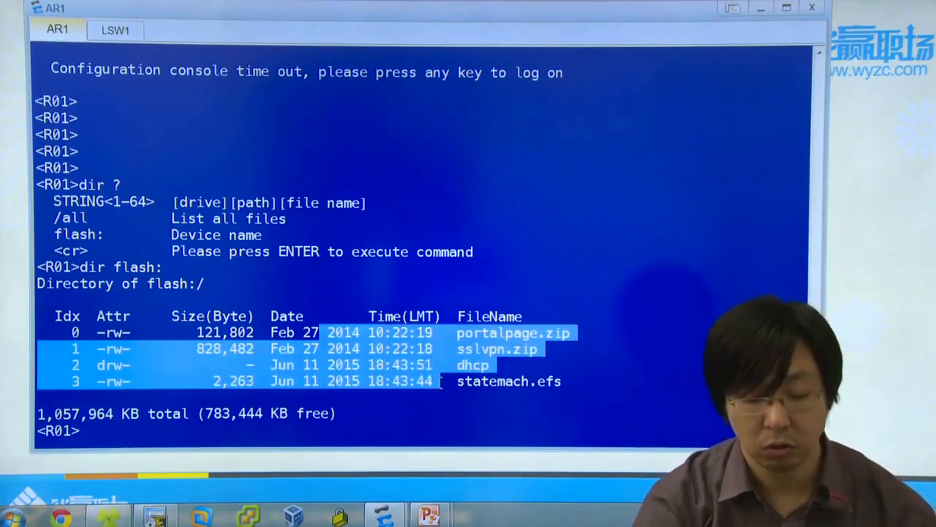
left_click(436, 384)
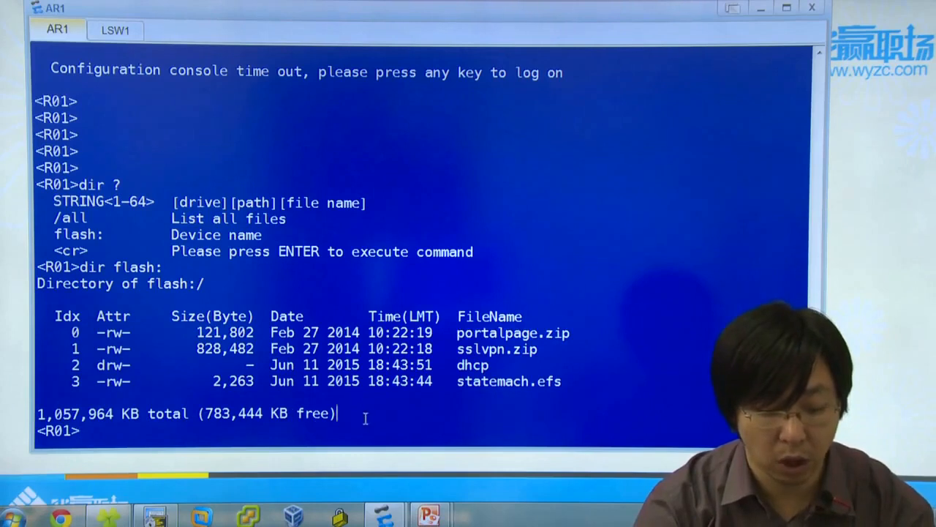
Step: Examine the total and free storage capacity in the summary line of the flash listing
left_click_drag(365, 416, 15, 420)
left_click(150, 417)
mouse_move(122, 414)
left_mouse_down()
mouse_move(183, 414)
mouse_move(117, 414)
left_mouse_up()
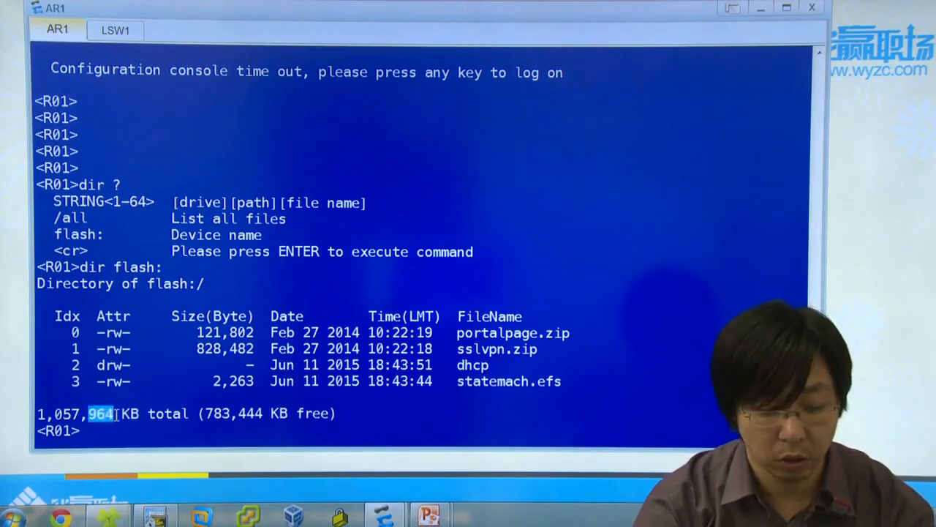
left_click_drag(54, 414, 84, 414)
left_click_drag(155, 414, 37, 416)
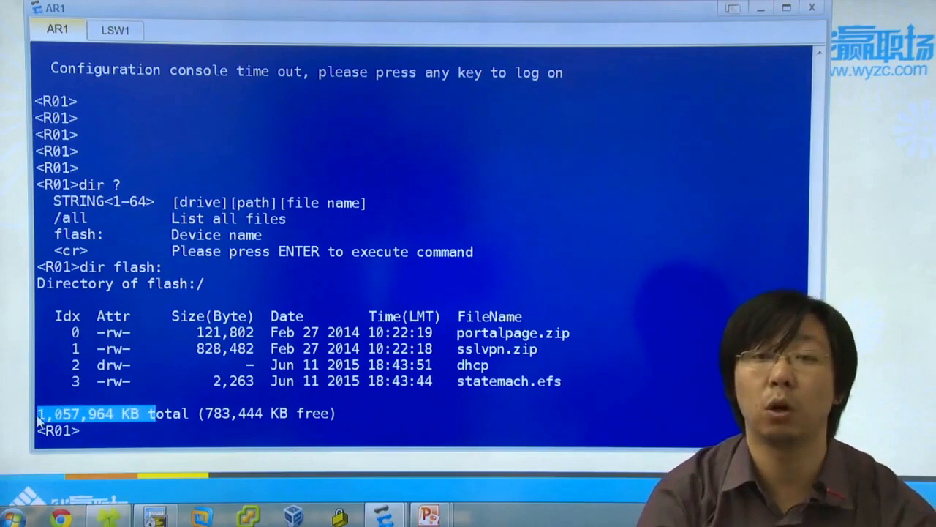
left_click(97, 423)
left_click_drag(121, 414, 45, 414)
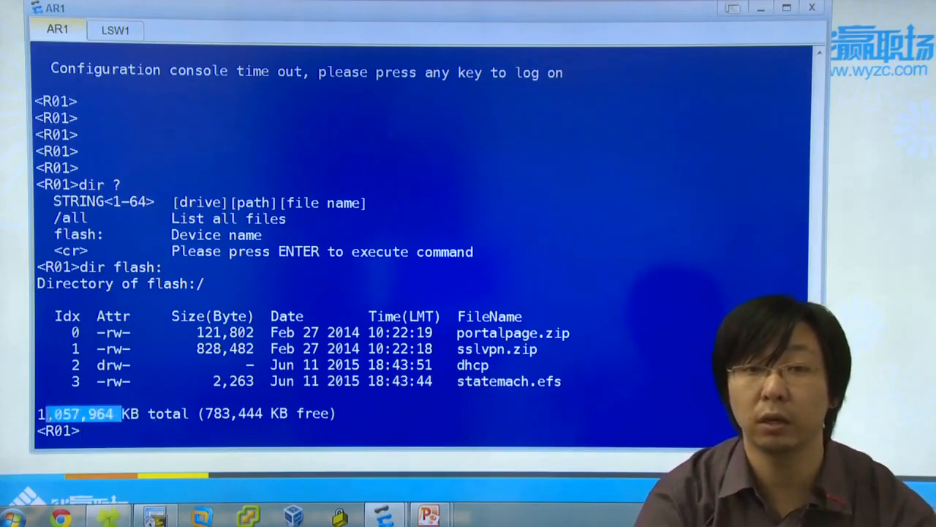
left_click(199, 417)
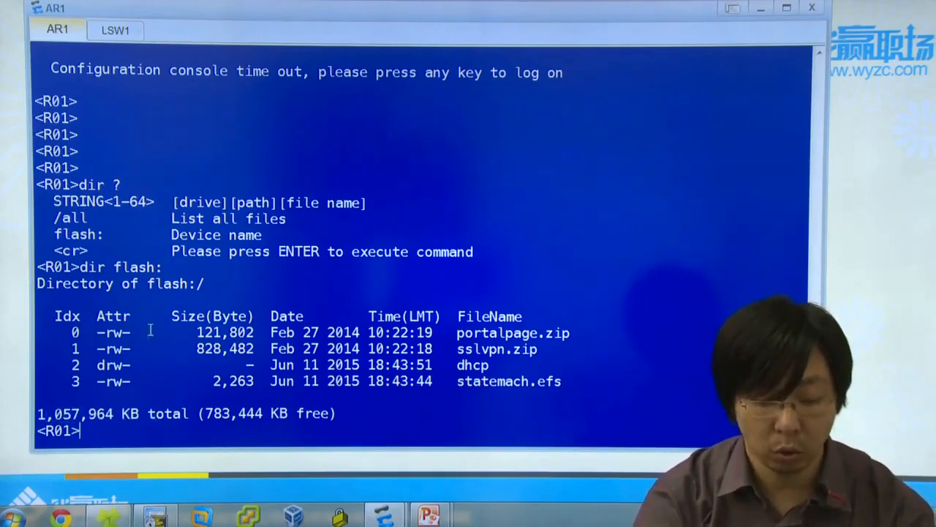
left_click_drag(207, 415, 348, 414)
left_click_drag(213, 414, 265, 415)
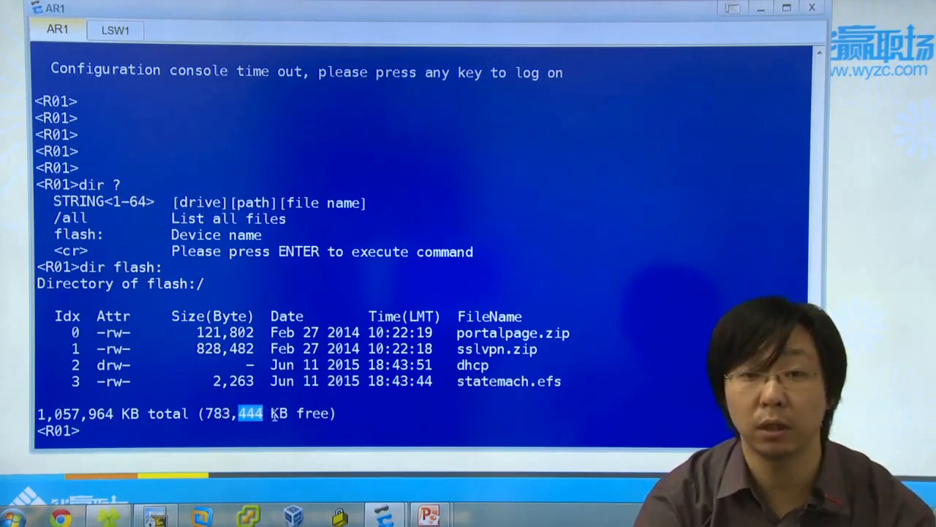
double_click(277, 415)
left_click_drag(232, 415, 205, 415)
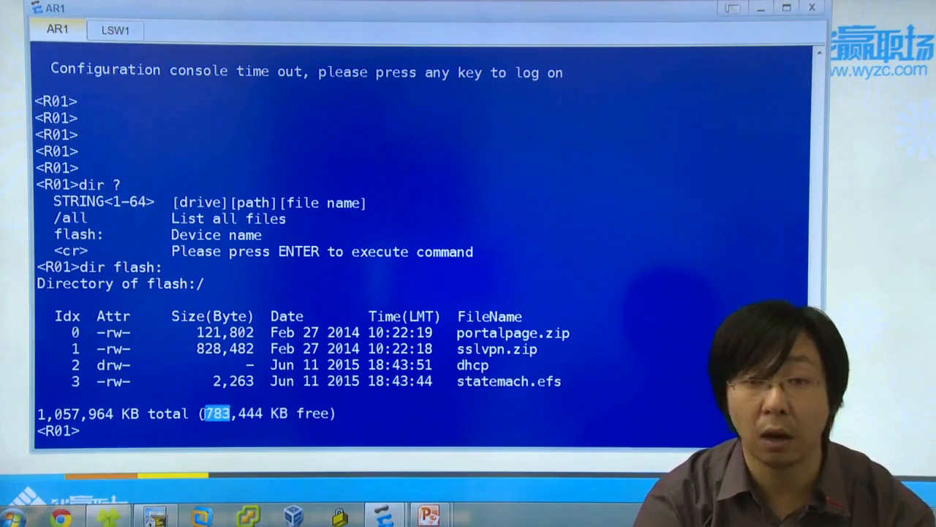
left_click_drag(269, 415, 332, 415)
left_click(331, 414)
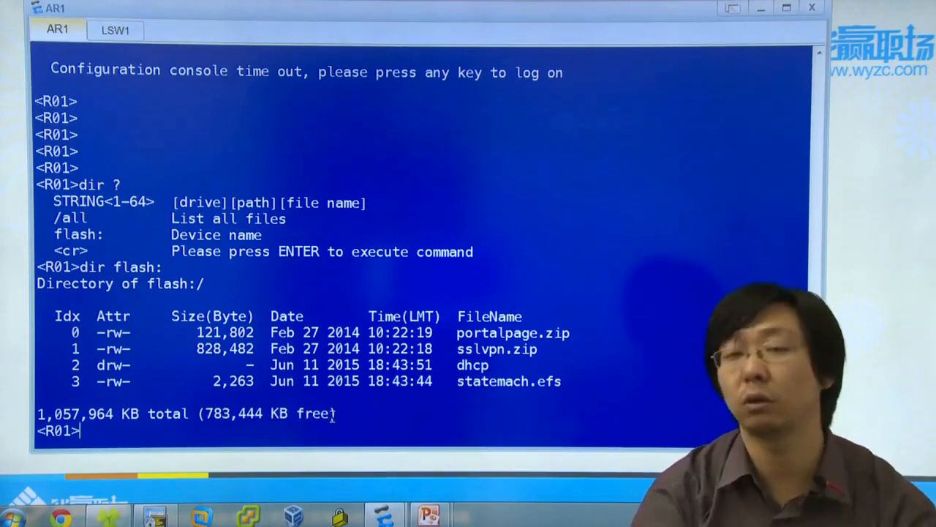
left_click_drag(180, 415, 324, 414)
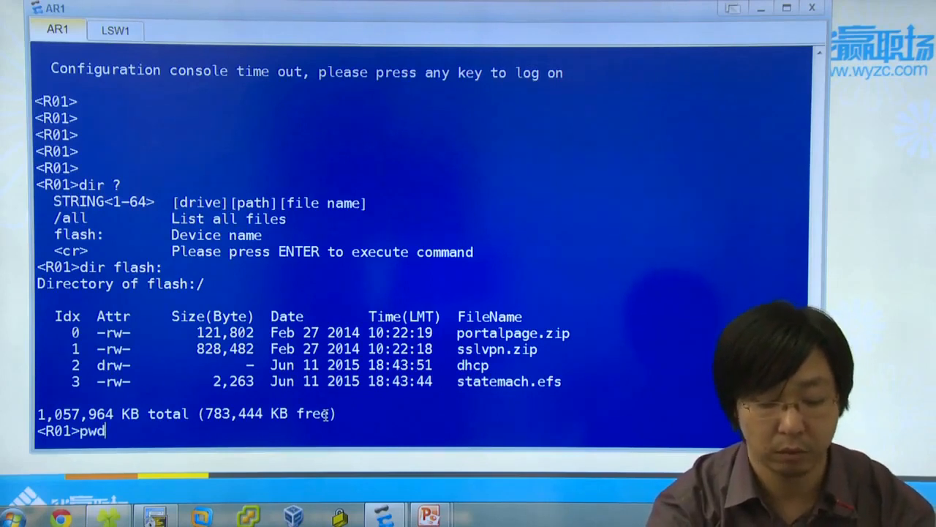
Step: Print the working directory with pwd, and switch to the PowerPoint directory operations slide to circle pwd and underline its description
key("Return")
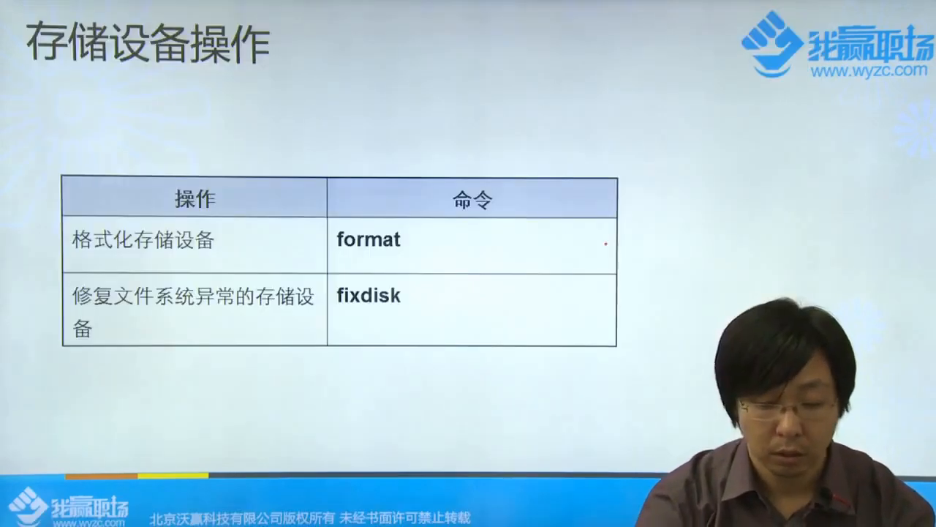
scroll(596, 243, "up", 2)
mouse_move(444, 221)
left_mouse_down()
mouse_move(490, 199)
mouse_move(437, 214)
mouse_move(459, 219)
left_mouse_up()
left_click_drag(194, 216, 322, 216)
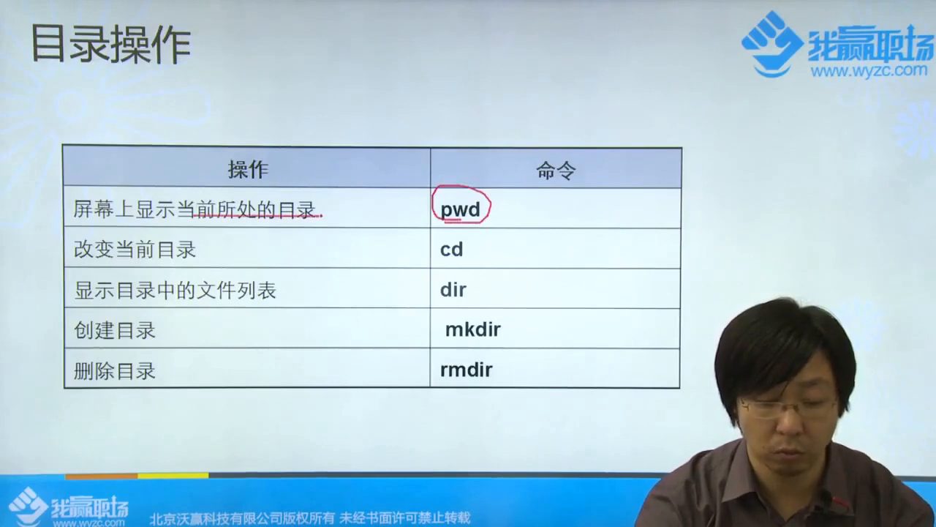
key("e")
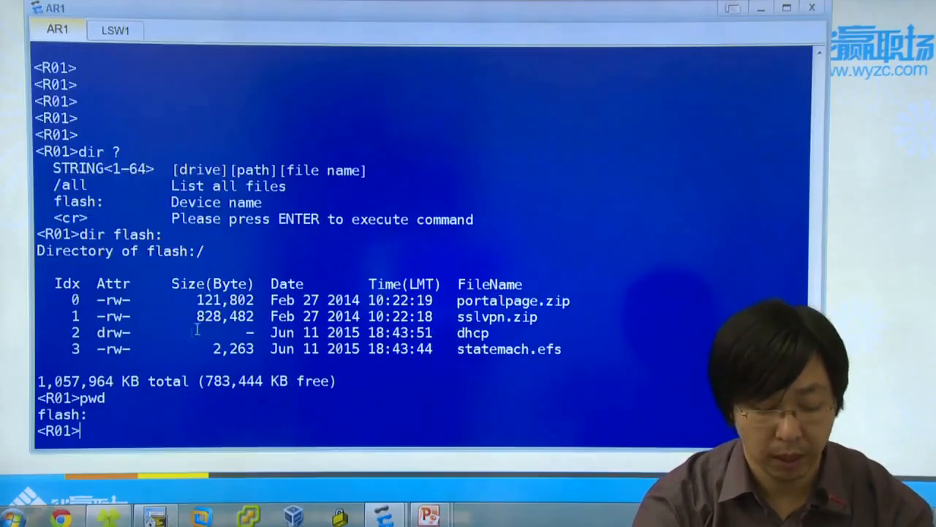
Step: Compare the path printed by pwd with the heading and entries of the flash listing
left_click_drag(94, 414, 21, 413)
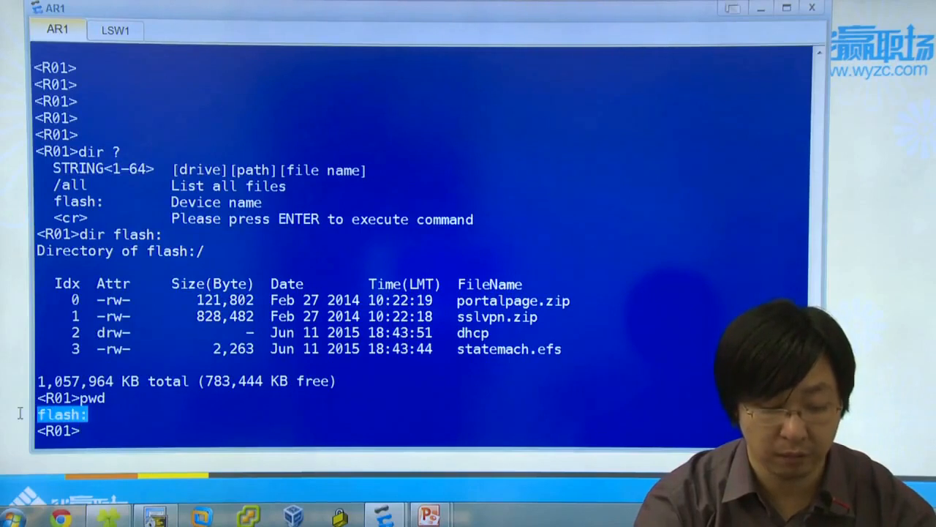
left_click(178, 404)
left_click_drag(150, 252, 229, 250)
left_click_drag(75, 310, 636, 352)
left_click(637, 352)
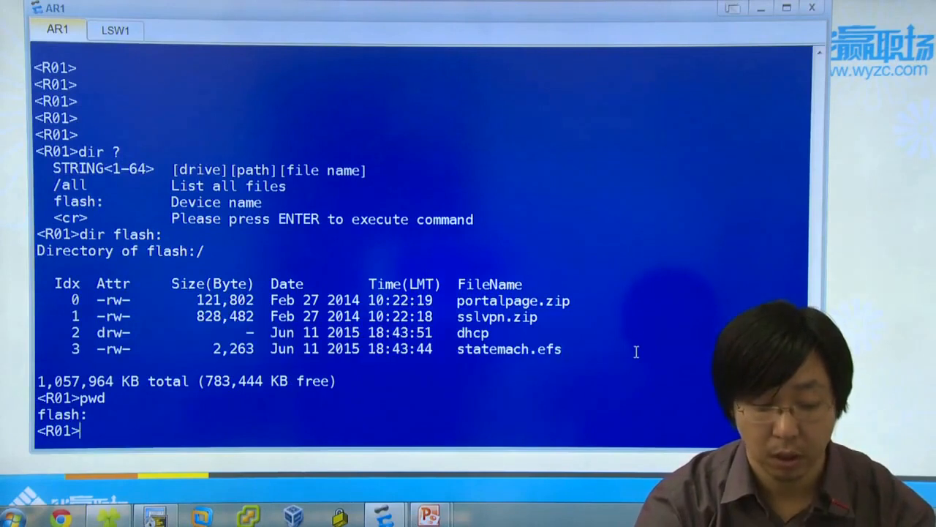
Step: Locate the dhcp directory in the flash listing and change into it with cd dhcp
left_click_drag(89, 333, 516, 333)
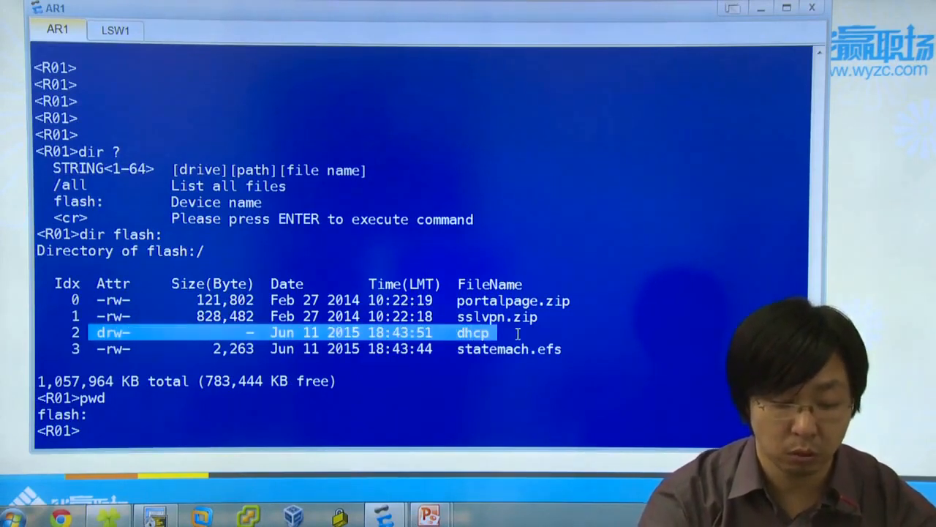
left_click(517, 333)
type("cd ")
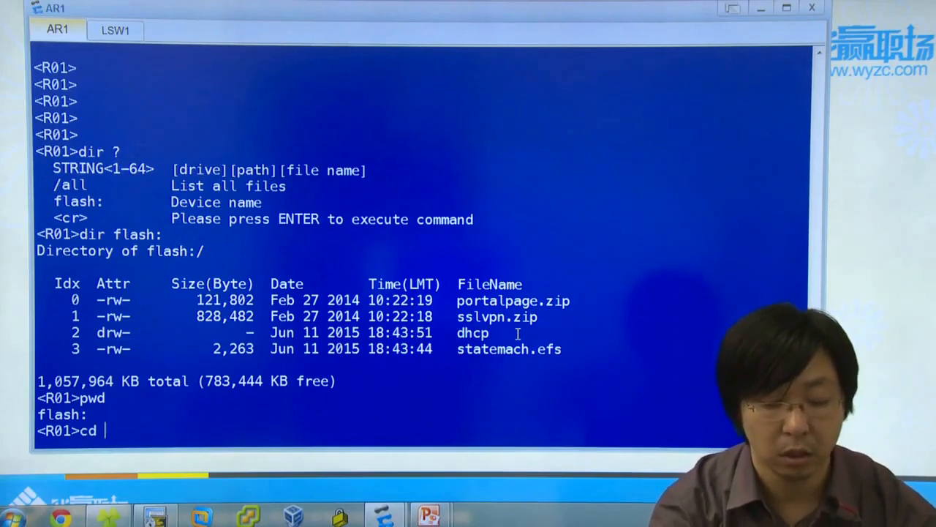
type("dhcp")
key("Return")
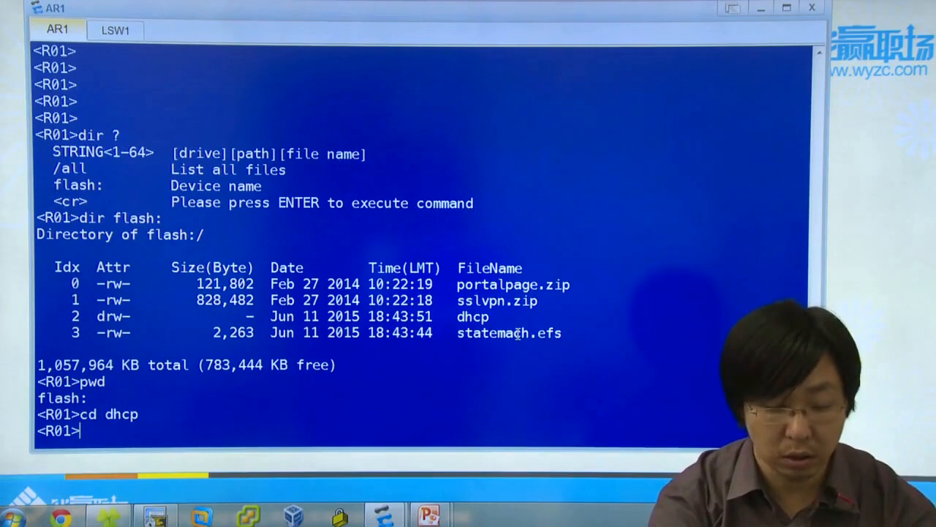
Step: Run pwd again after the directory change and check the printed path
type("pwd")
key("Return")
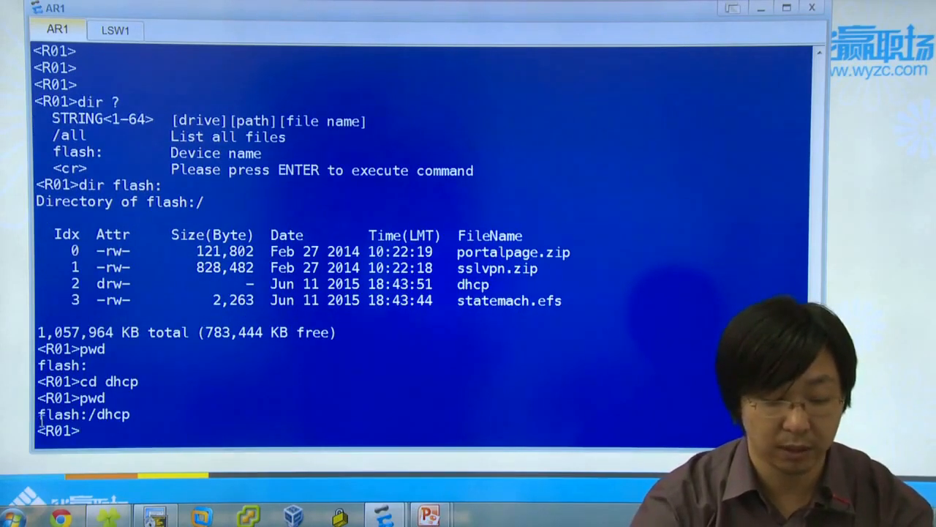
left_click_drag(40, 414, 144, 415)
left_click(139, 414)
left_click(144, 415)
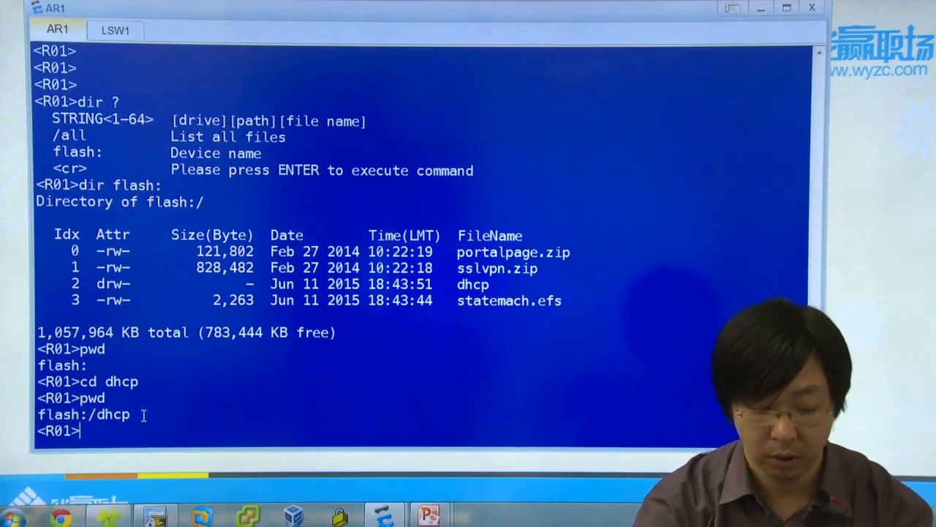
Step: List the current dhcp directory with dir and examine the attributes, size and name of its single entry
type("dir")
key("Return")
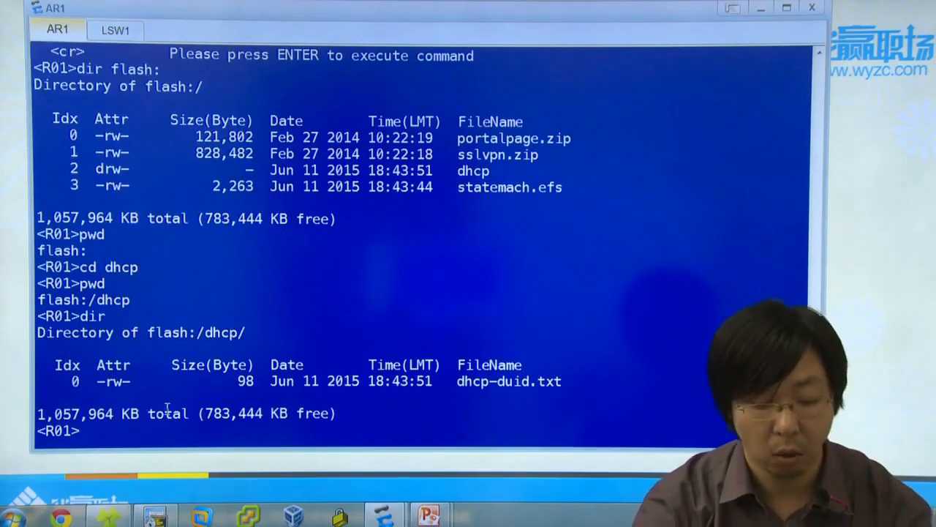
left_click_drag(75, 383, 602, 382)
left_click(593, 383)
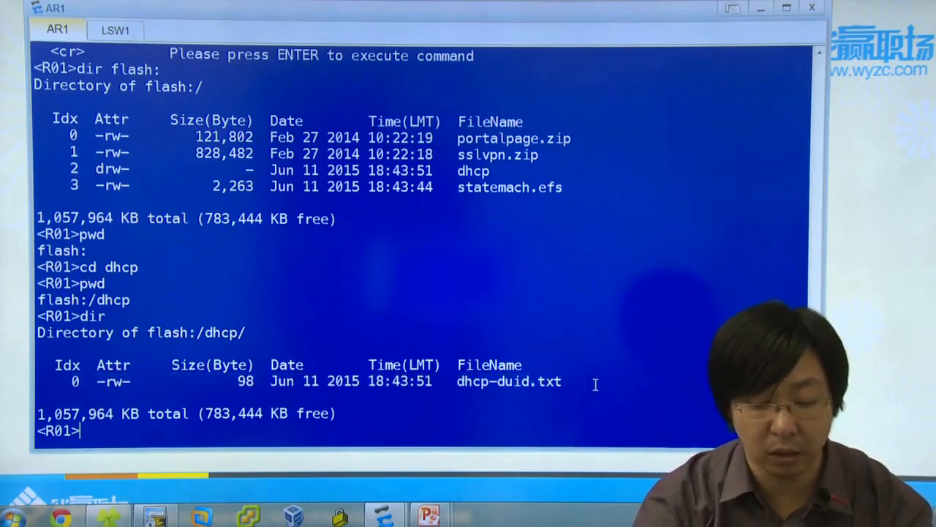
left_click_drag(106, 382, 216, 385)
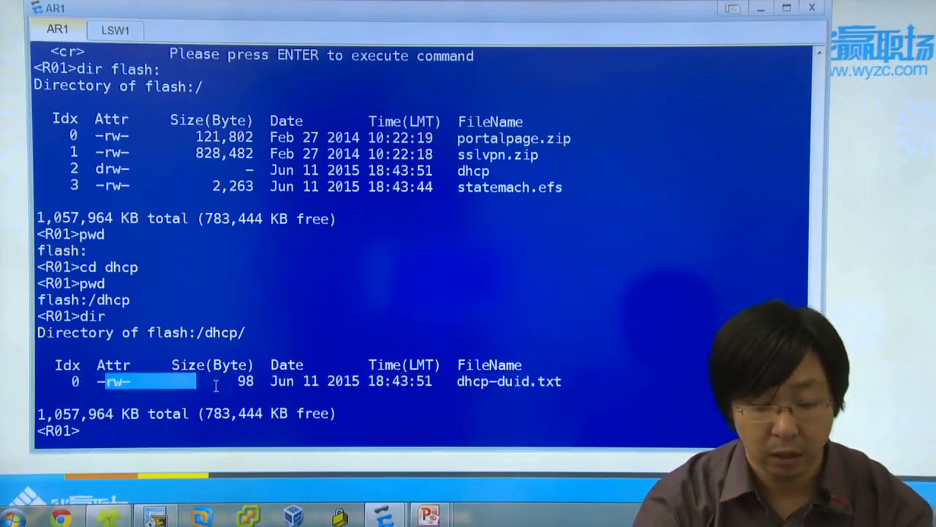
left_click_drag(539, 381, 564, 383)
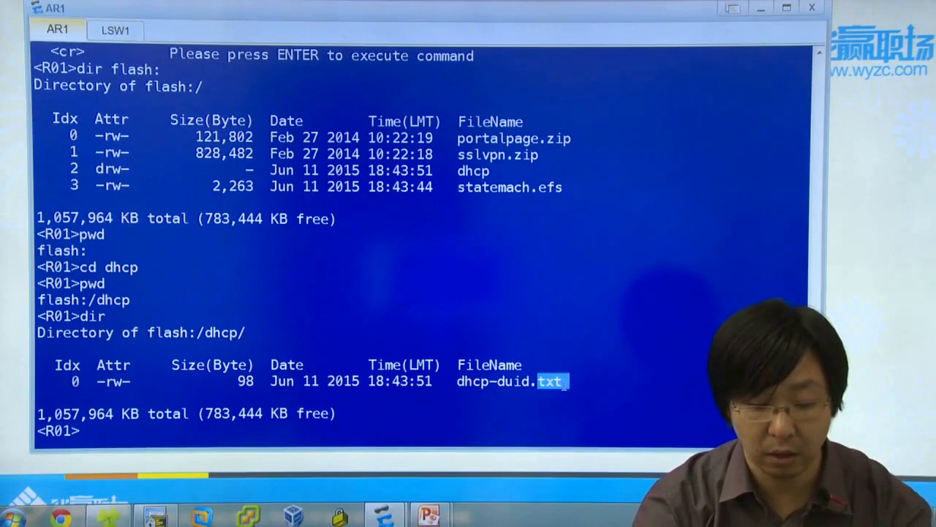
left_click_drag(214, 382, 283, 386)
left_click_drag(451, 382, 559, 384)
left_click(558, 385)
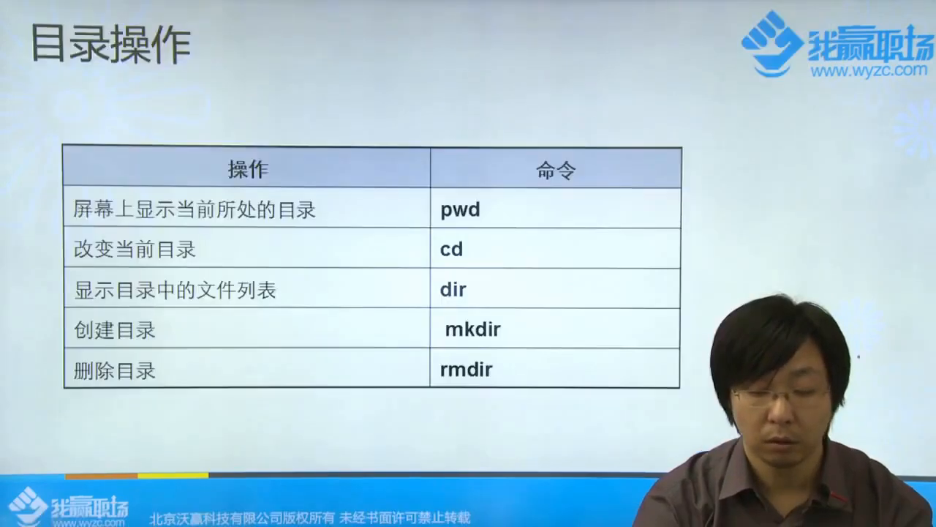
Step: Switch to PowerPoint, advance to the file operations slide, and mark the more command with the pen, clearing the ink
key("Page_Down")
mouse_move(371, 186)
left_mouse_down()
mouse_move(433, 174)
mouse_move(380, 187)
mouse_move(462, 194)
left_mouse_up()
key("e")
key("e")
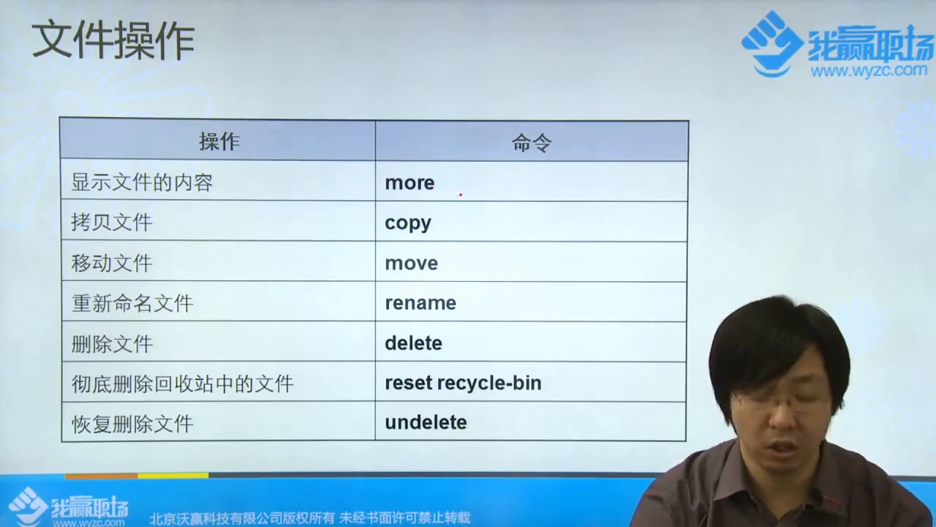
Step: Return to the AR1 console and display dhcp-duid.txt with more, copying the file name from the directory listing
key("alt+Tab")
type("more")
key("Tab")
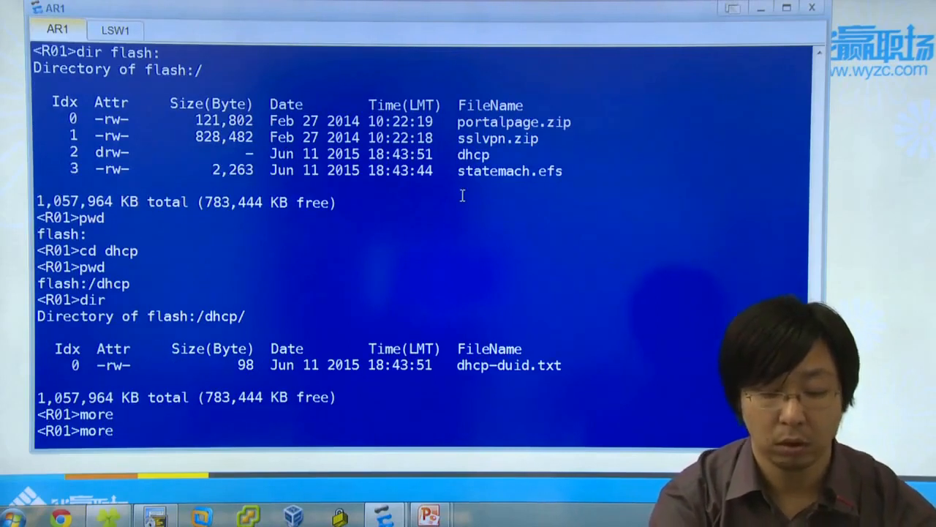
left_click_drag(455, 365, 561, 370)
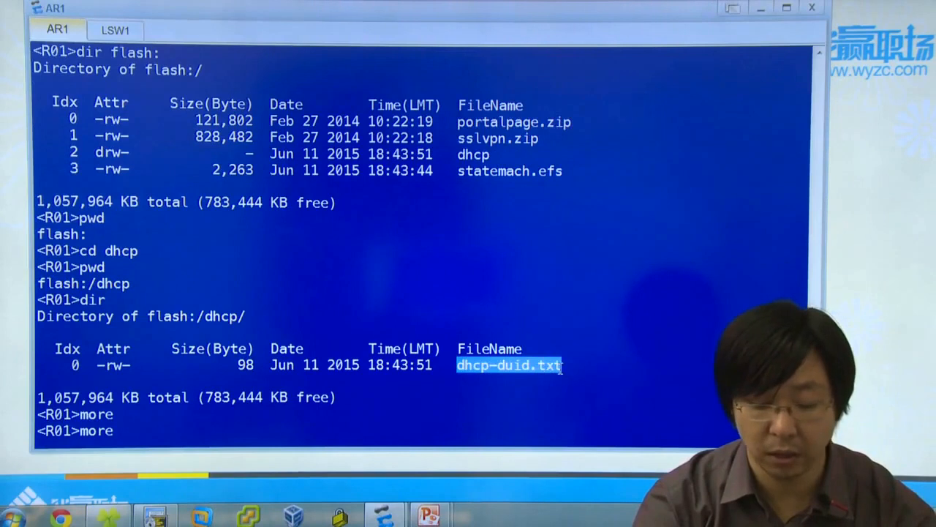
right_click(557, 373)
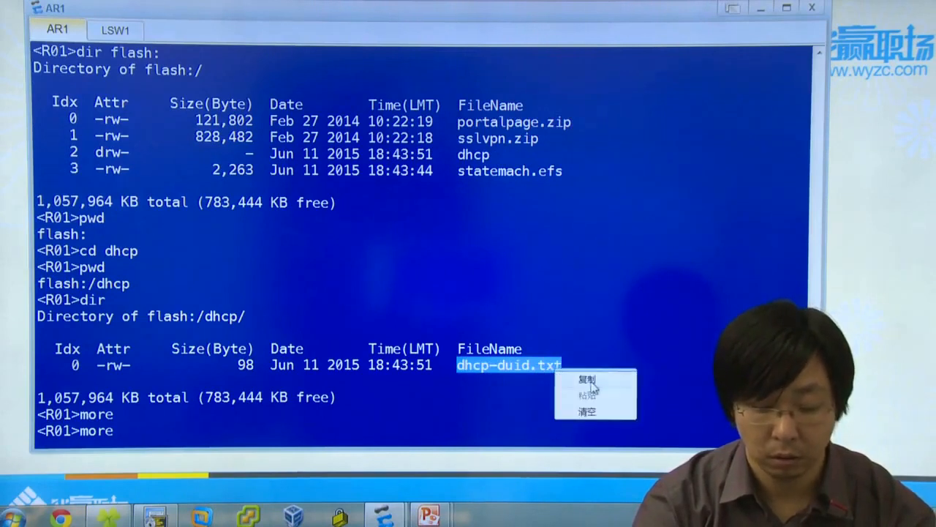
left_click(591, 379)
right_click(372, 419)
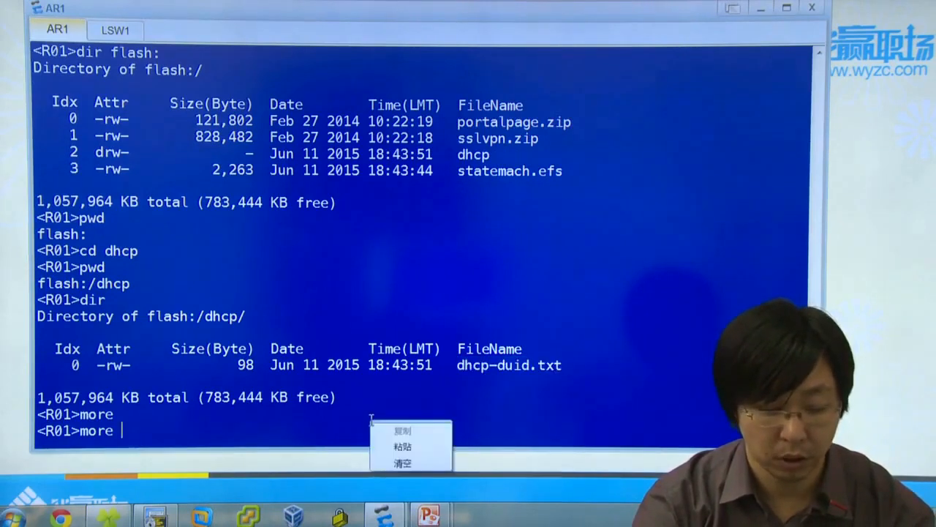
left_click(402, 446)
key("Return")
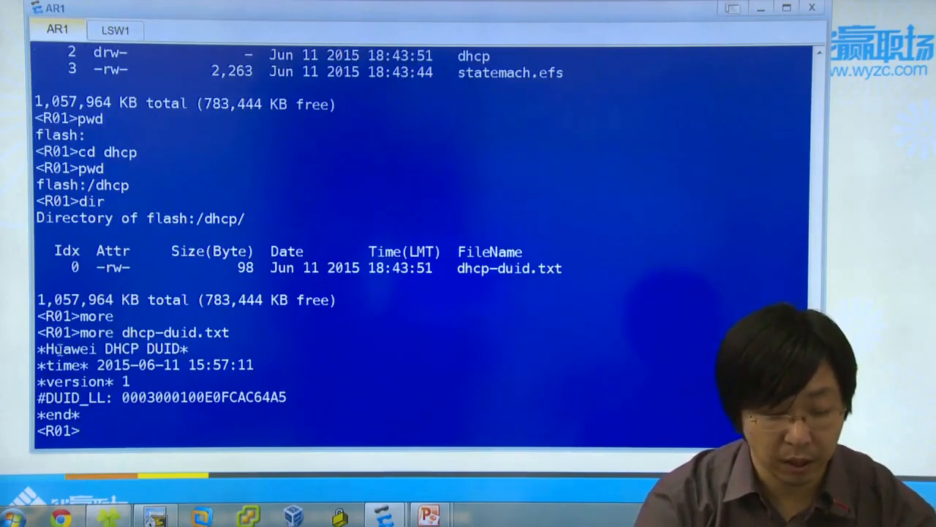
Step: Examine the printed lines of dhcp-duid.txt and compare them with the file's extension in the listing
left_click_drag(38, 349, 196, 353)
left_click(203, 354)
left_click_drag(65, 381, 136, 381)
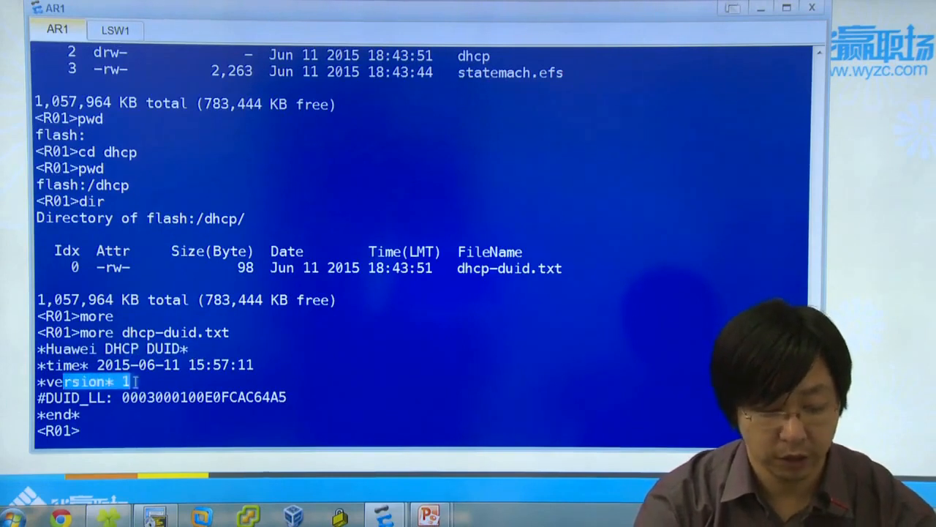
left_click_drag(66, 397, 326, 399)
left_click_drag(82, 432, 37, 418)
left_click_drag(190, 421, 345, 366)
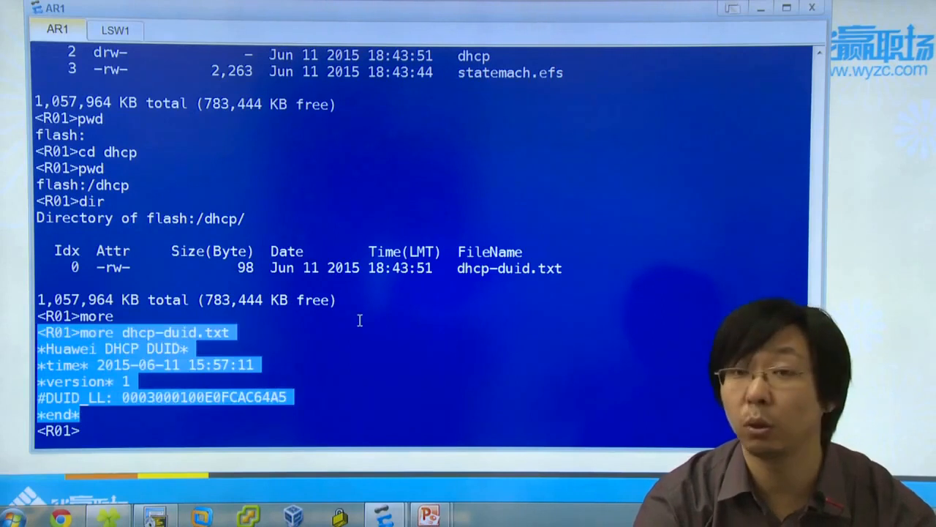
left_click(380, 357)
left_click_drag(531, 269, 559, 270)
left_click(561, 270)
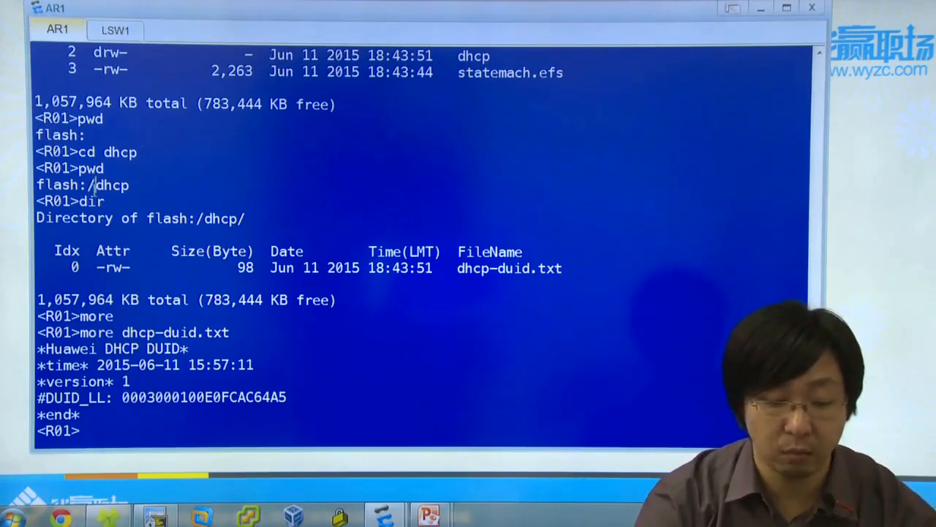
Step: Go up to the parent directory with cd .. and check the location with pwd
type("d ..")
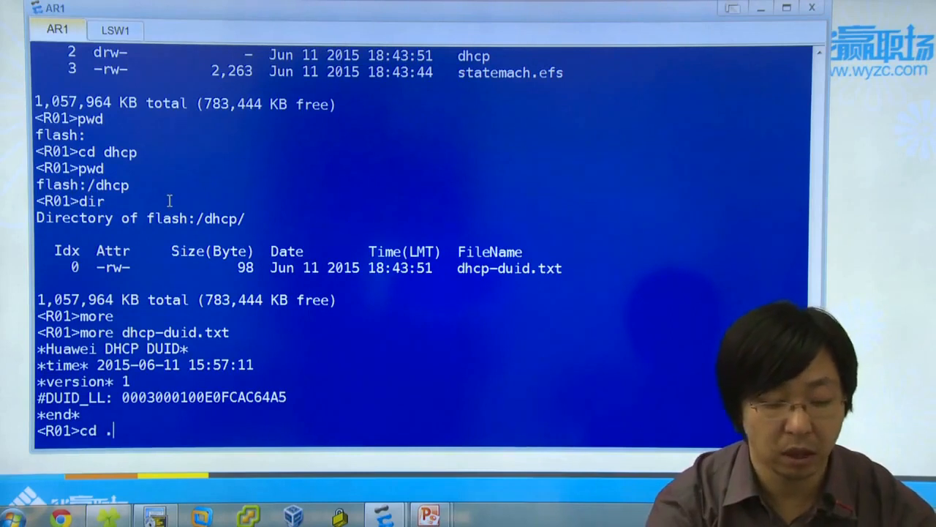
key("Return")
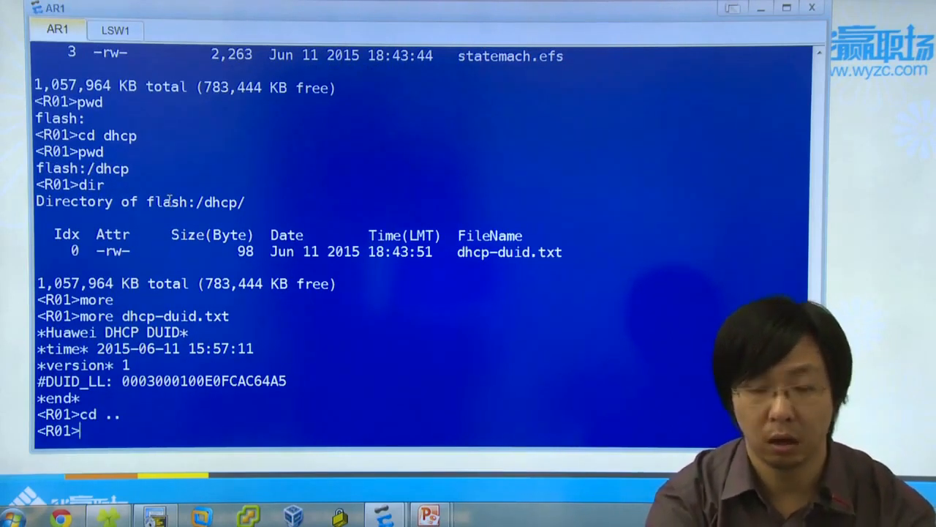
type("pwd")
key("Return")
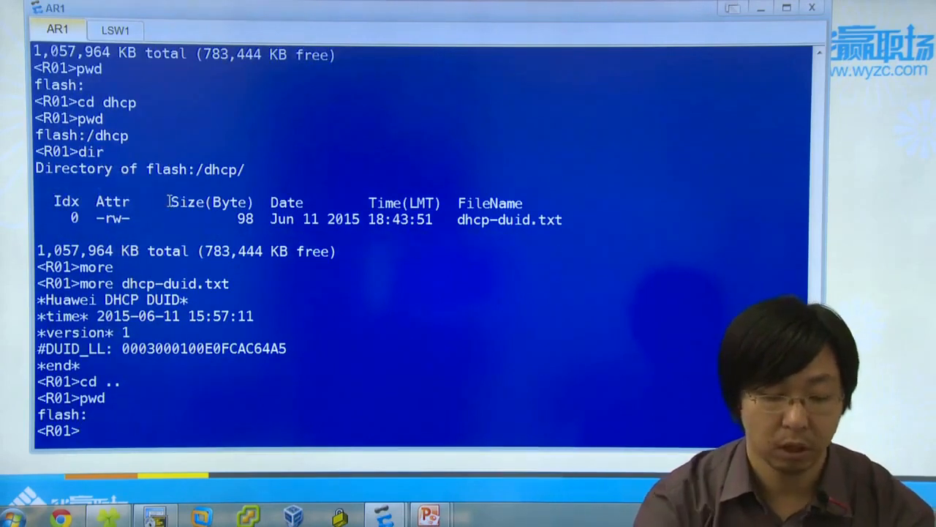
left_click_drag(113, 380, 137, 383)
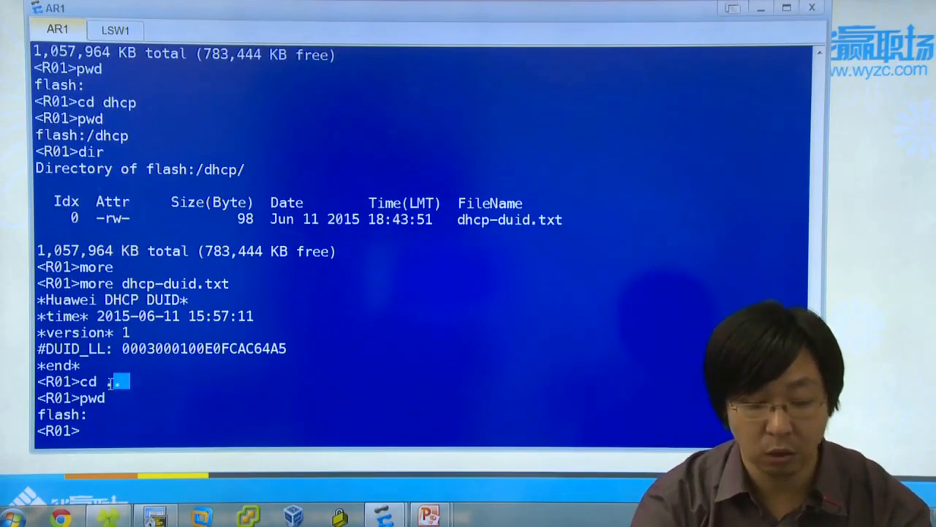
left_click(129, 383)
left_click_drag(129, 382, 77, 381)
left_click(119, 384)
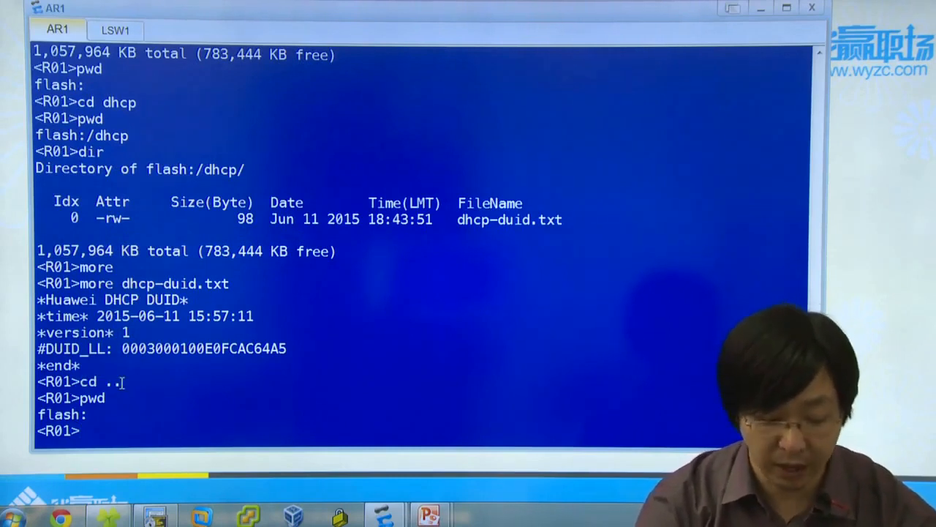
Step: List the flash root directory with dir and look over the file names
type("dir")
key("Return")
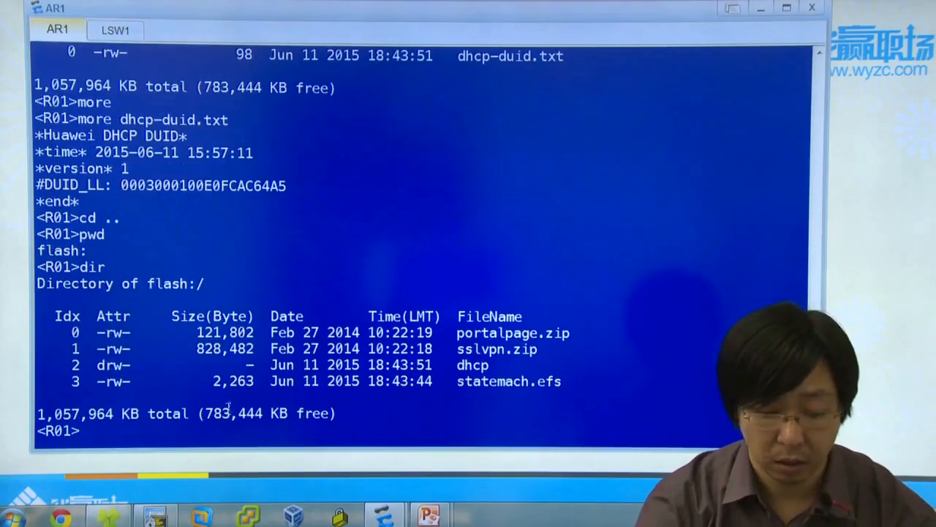
left_click_drag(566, 379, 573, 298)
left_click(598, 338)
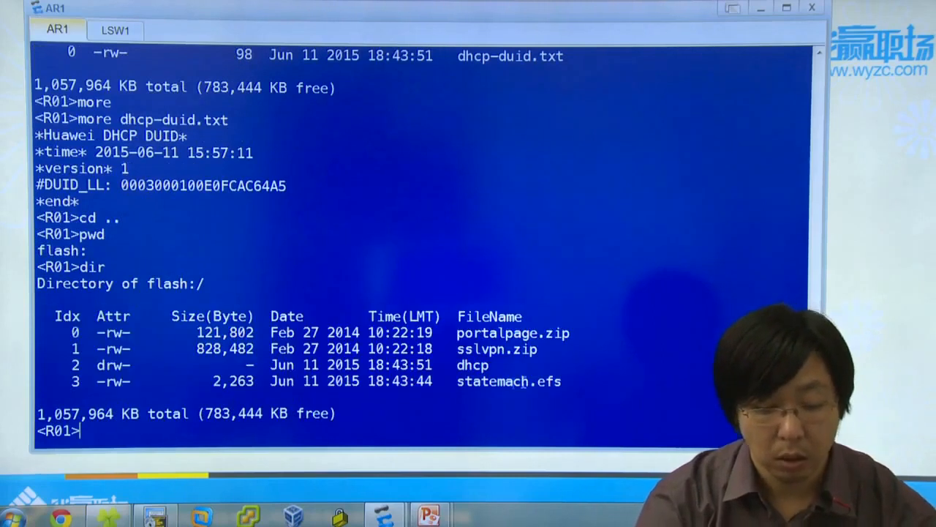
Step: Display statemach.efs with more, completing the name from "state", and examine the printed content
type("m")
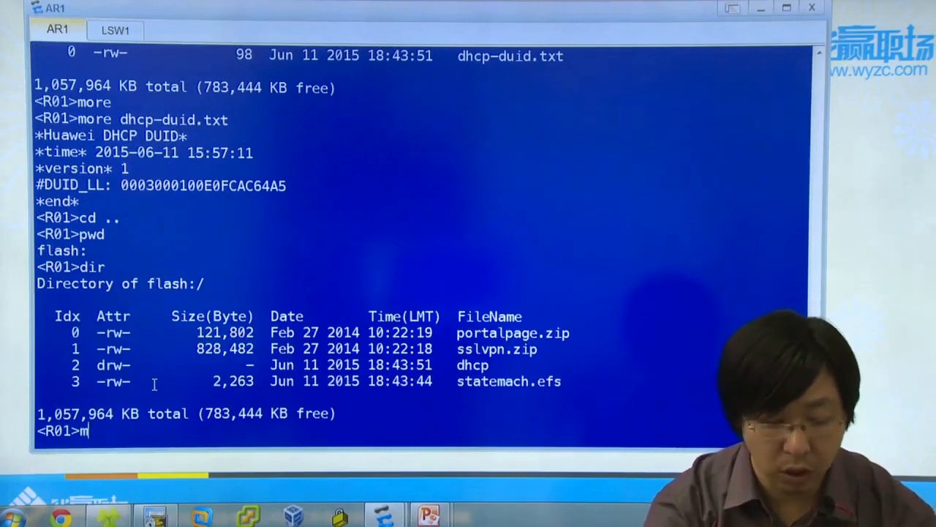
type("ore")
left_click_drag(212, 381, 693, 386)
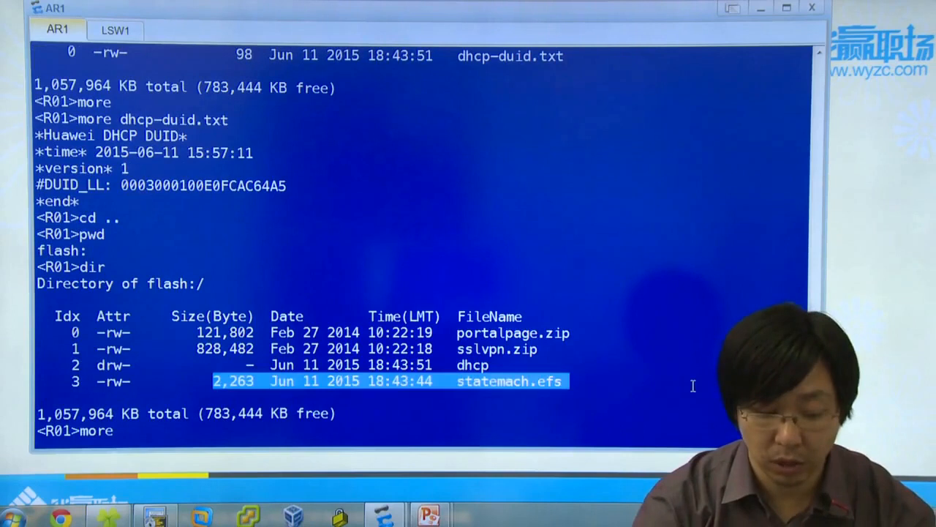
type("state")
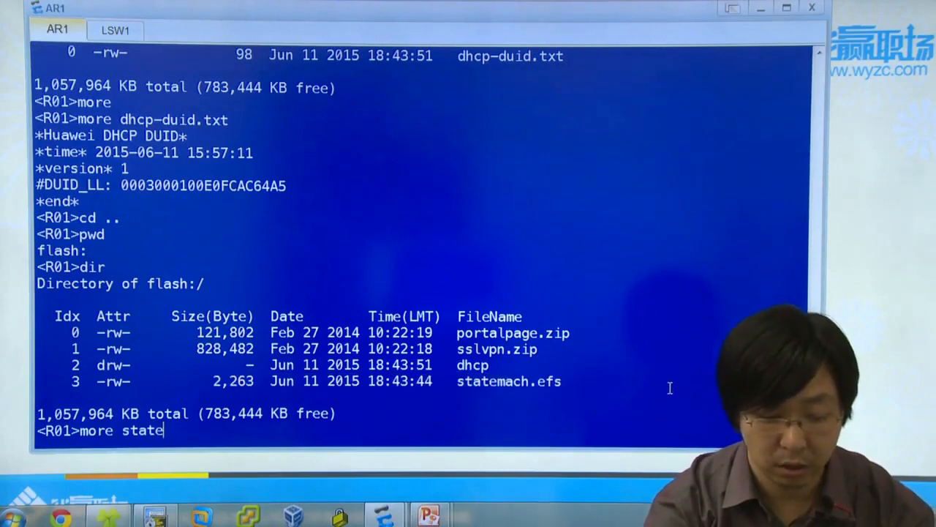
key("Tab")
key("Return")
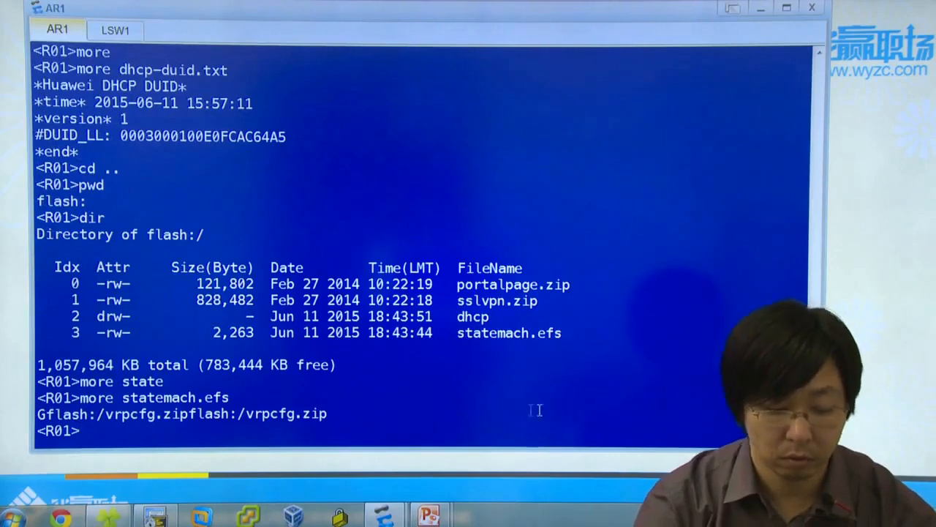
left_click_drag(359, 426, 370, 393)
left_click(368, 395)
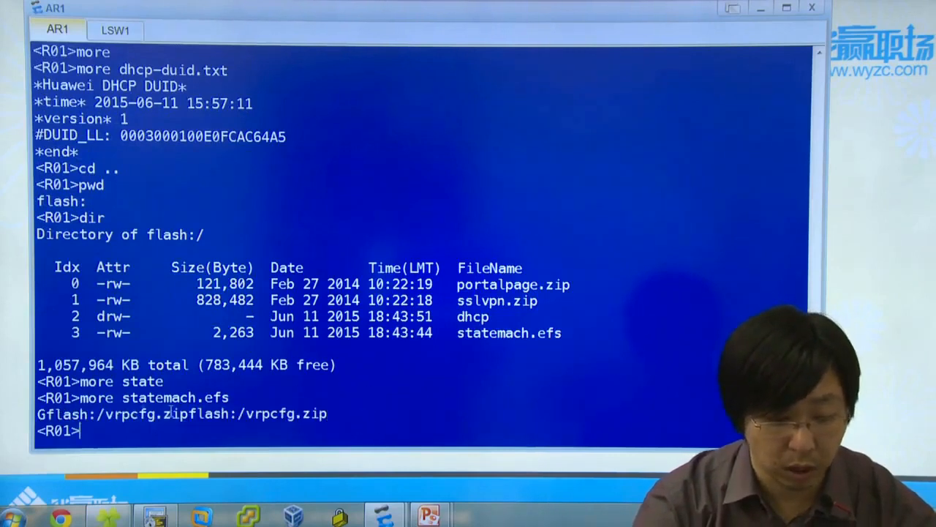
left_click_drag(74, 412, 330, 409)
left_click(330, 409)
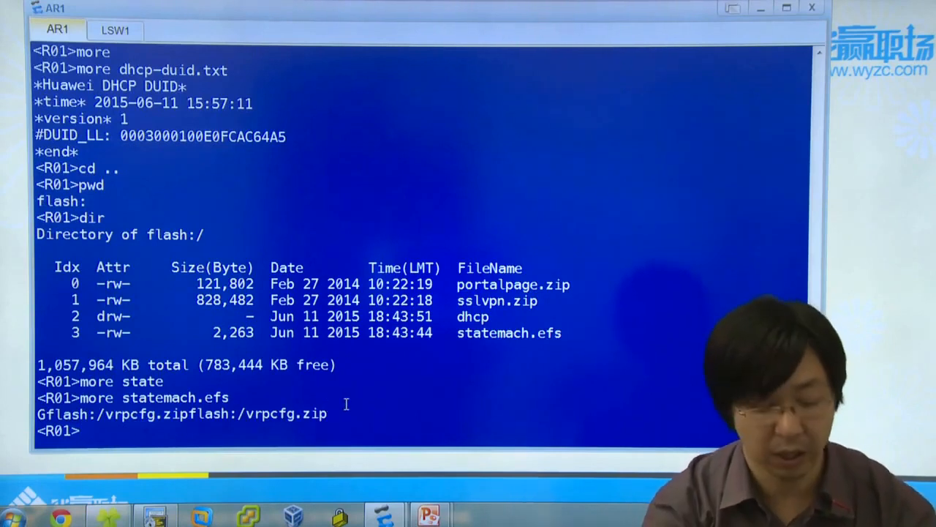
Step: Display the contents of sslvpn.zip with more, completing the file name from "ssl"
type("more ")
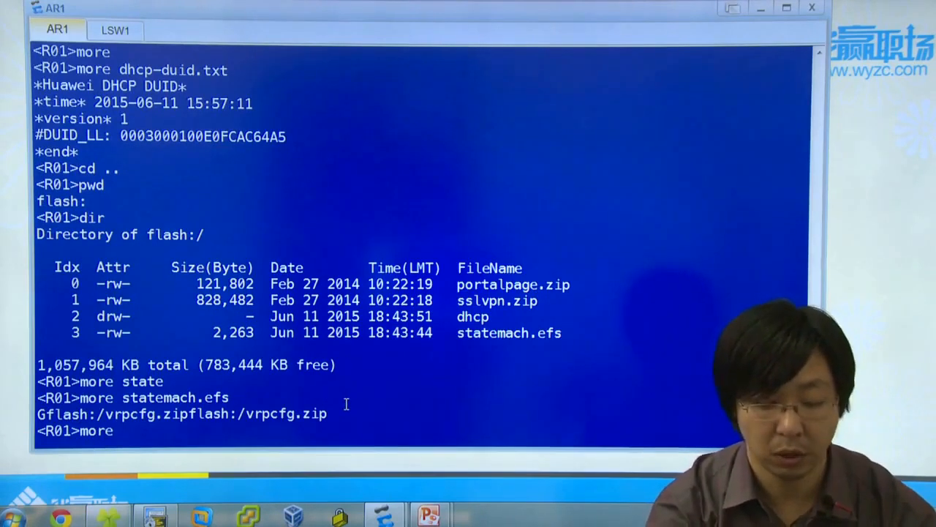
type("ssl")
key("BackSpace")
key("BackSpace")
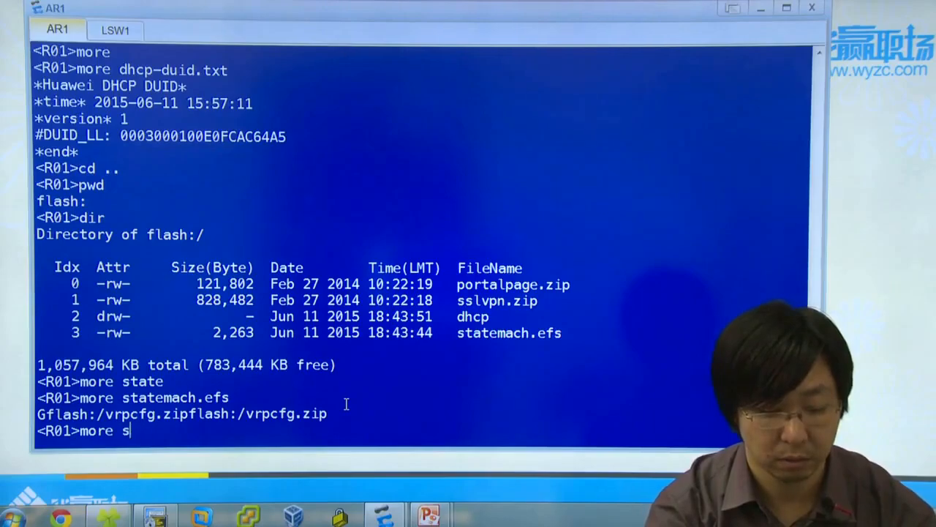
type("sl")
key("Tab")
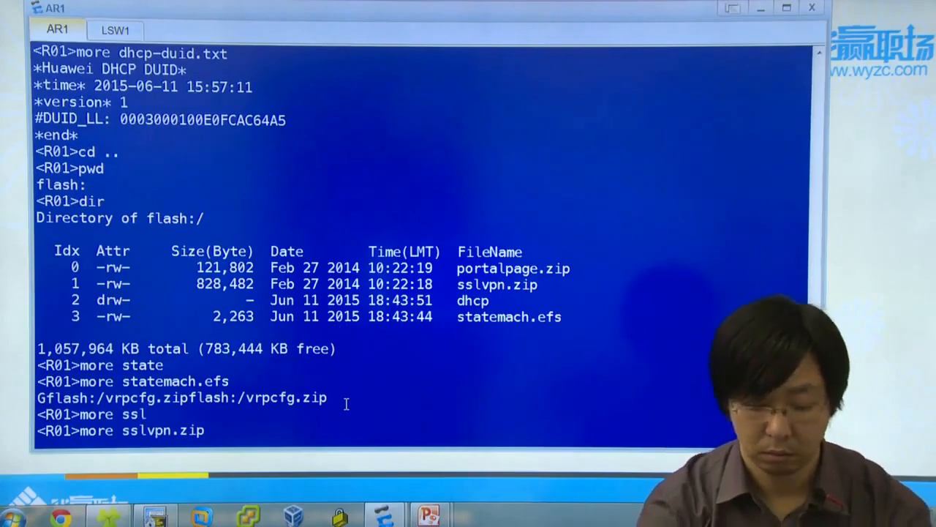
key("Return")
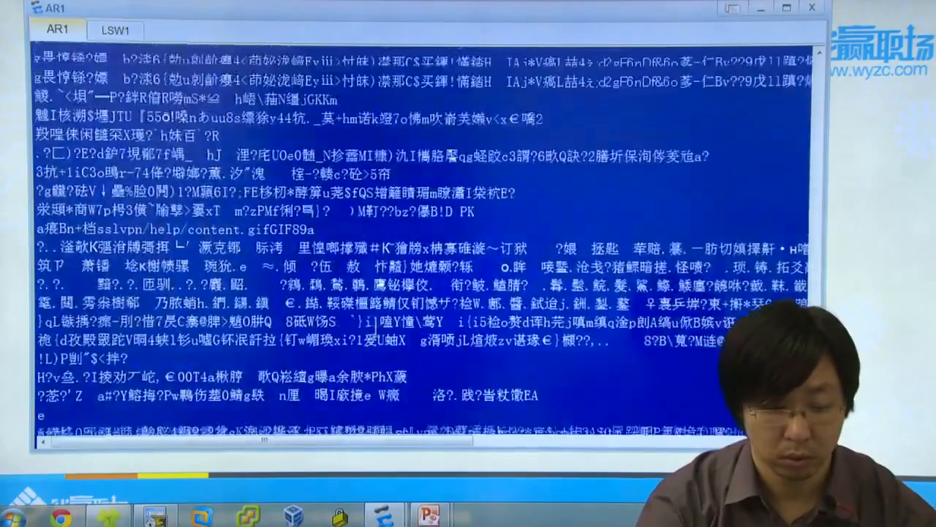
Step: Examine the sslvpn.zip output and compare it with the file's entry in the flash listing
scroll(375, 325, "up", 2)
left_click_drag(230, 204, 491, 331)
left_click(492, 329)
scroll(497, 330, "down", 5)
scroll(505, 332, "up", 4)
scroll(507, 333, "up", 20)
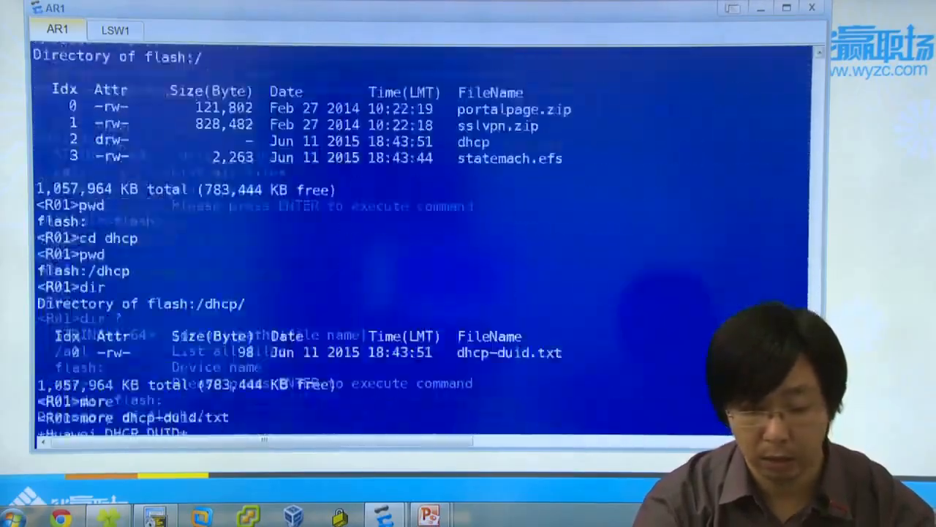
scroll(507, 260, "down", 20)
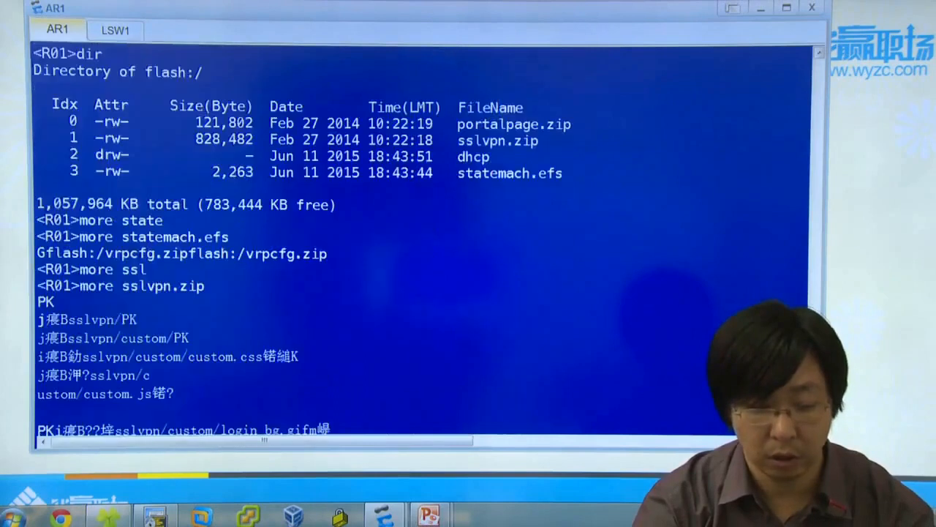
left_click_drag(455, 260, 550, 264)
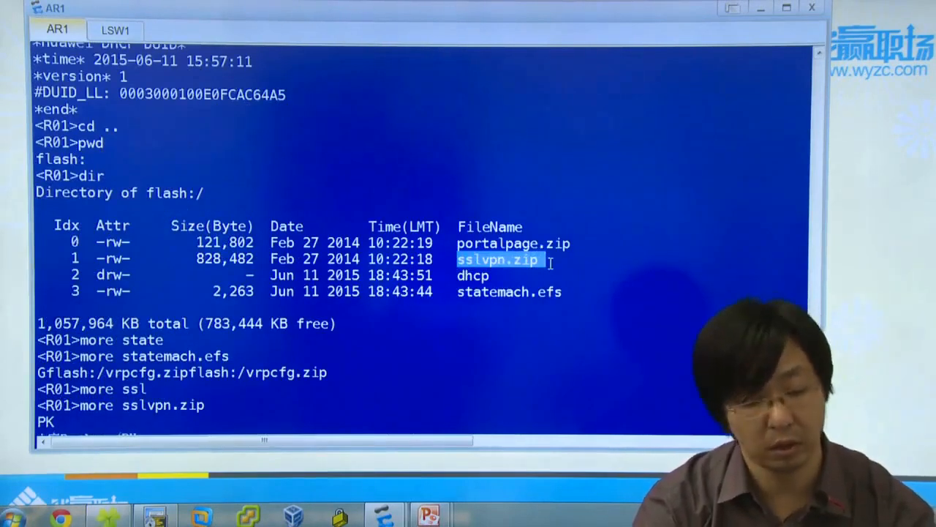
scroll(599, 403, "down", 10)
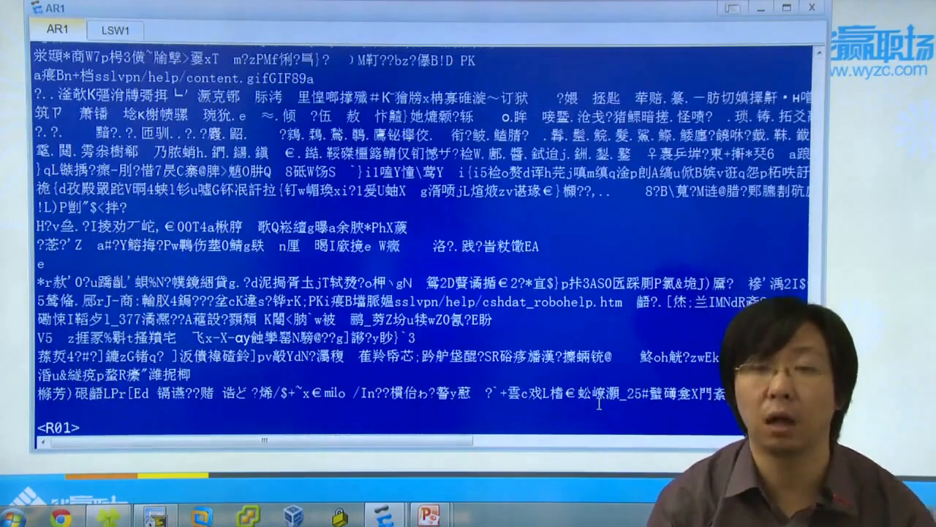
Step: List the contents of the flash root directory with dir
type("dir")
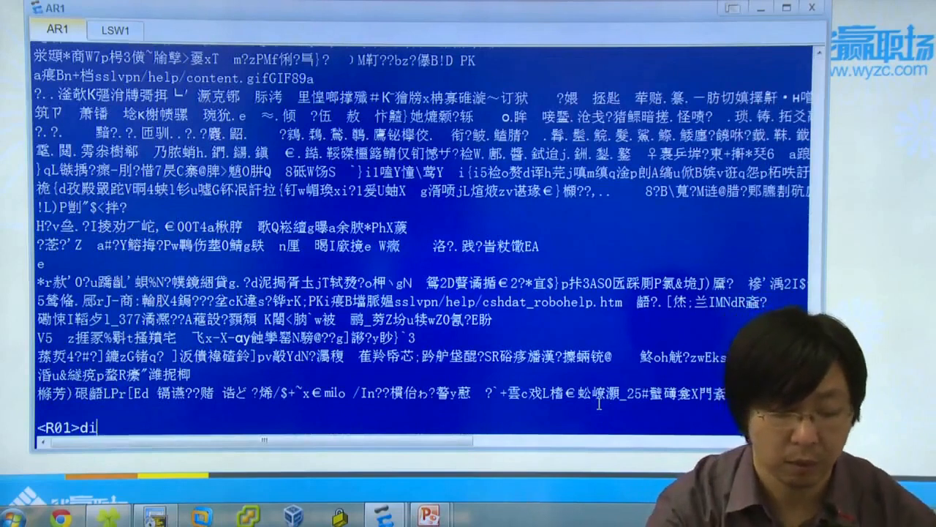
key("Return")
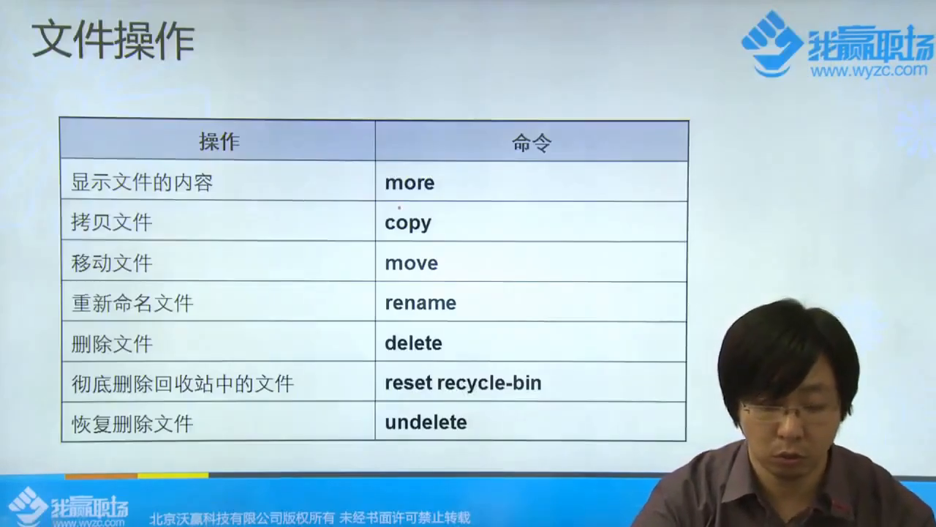
mouse_move(408, 201)
left_mouse_down()
mouse_move(379, 181)
mouse_move(396, 201)
left_mouse_up()
key("e")
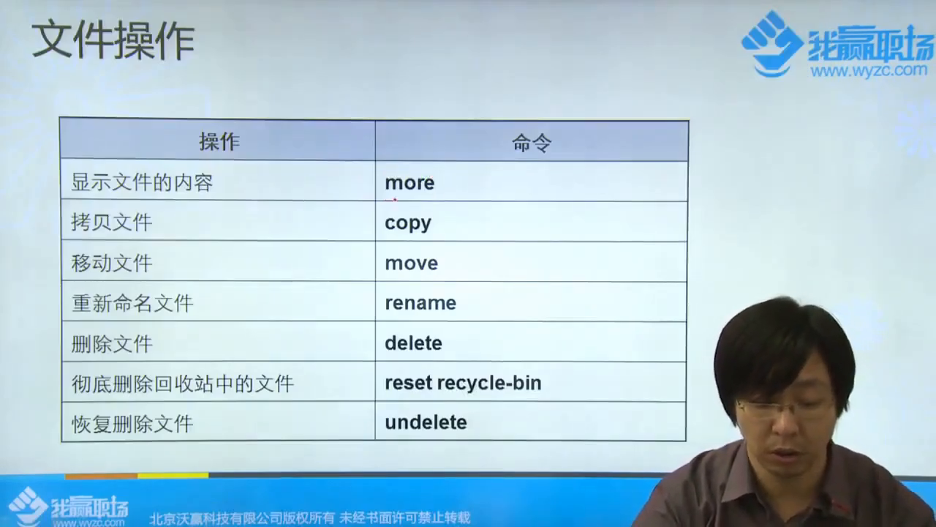
key("Page_Up")
mouse_move(436, 189)
left_mouse_down()
mouse_move(432, 258)
mouse_move(504, 211)
mouse_move(423, 196)
left_mouse_up()
mouse_move(448, 281)
left_mouse_down()
mouse_move(455, 309)
mouse_move(448, 285)
left_mouse_up()
key("e")
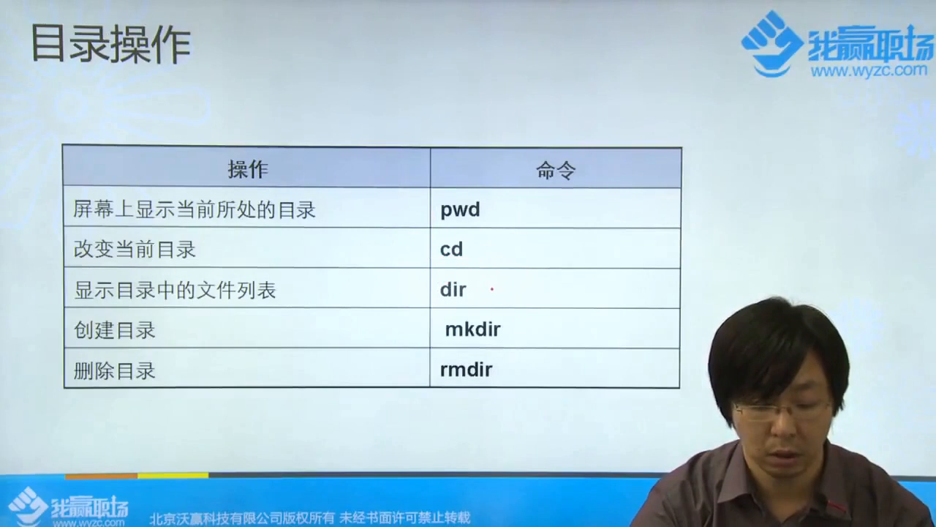
key("Page_Down")
left_click_drag(370, 229, 437, 230)
left_click_drag(380, 267, 443, 269)
left_click_drag(382, 307, 483, 308)
left_click_drag(377, 349, 443, 348)
key("e")
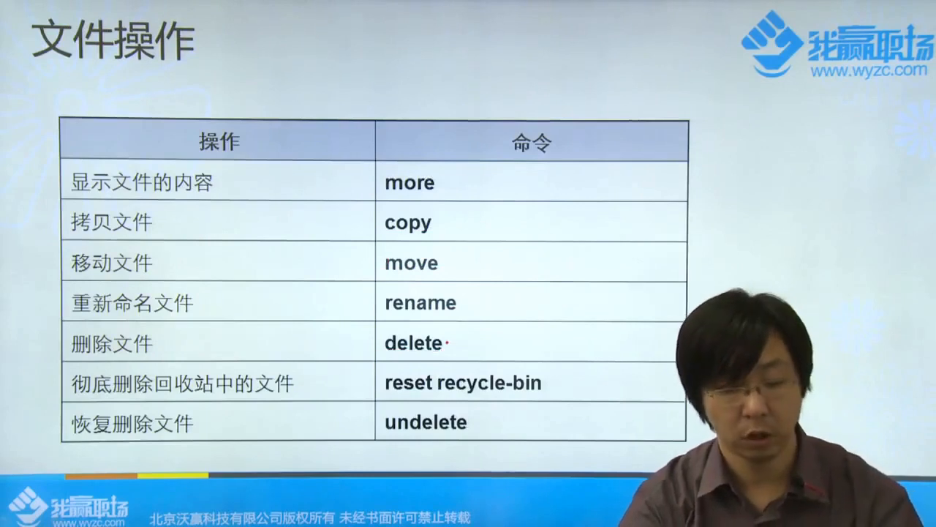
Step: Switch back to the AR1 console and examine the portalpage.zip entry in the flash listing
key("alt+Tab")
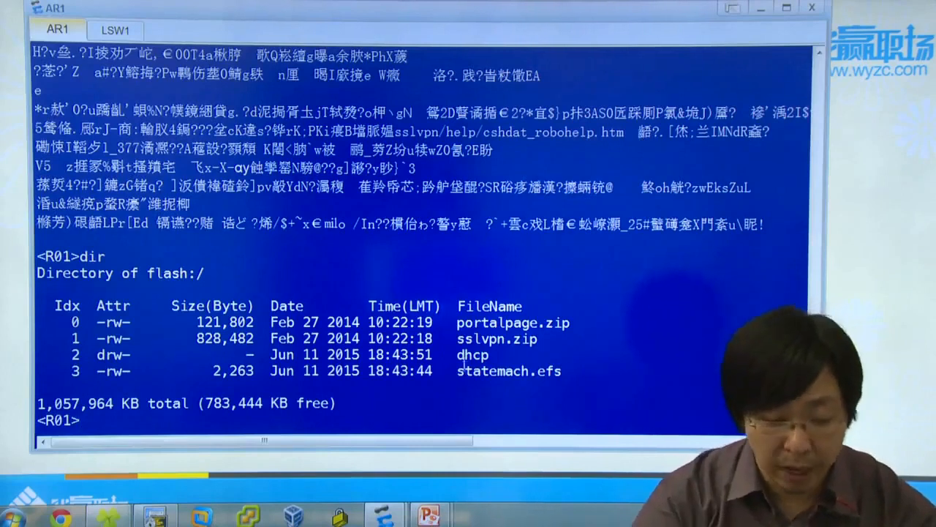
left_click_drag(196, 322, 583, 321)
left_click(583, 321)
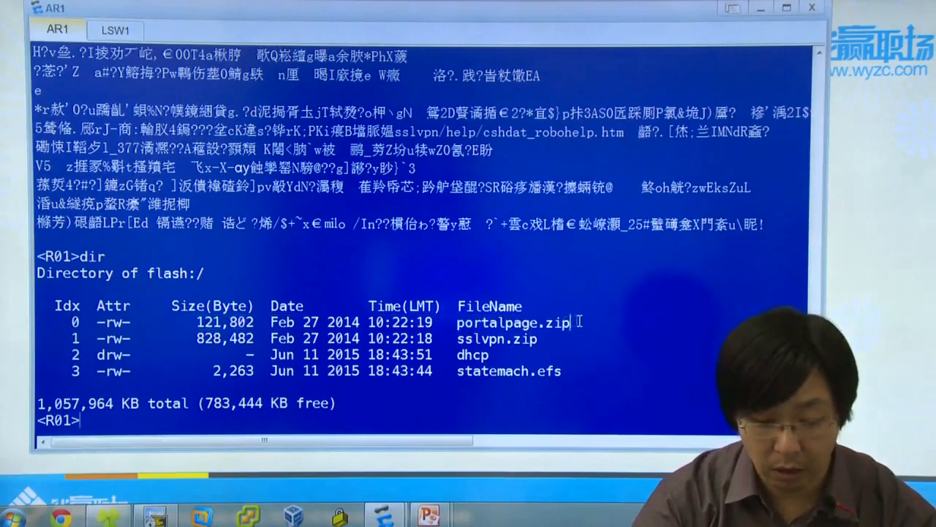
left_click_drag(449, 323, 578, 327)
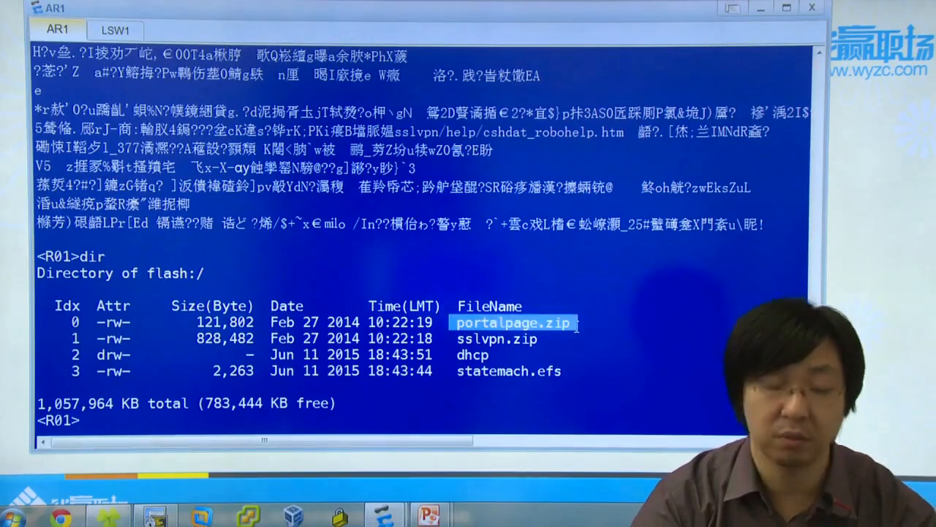
left_click(577, 327)
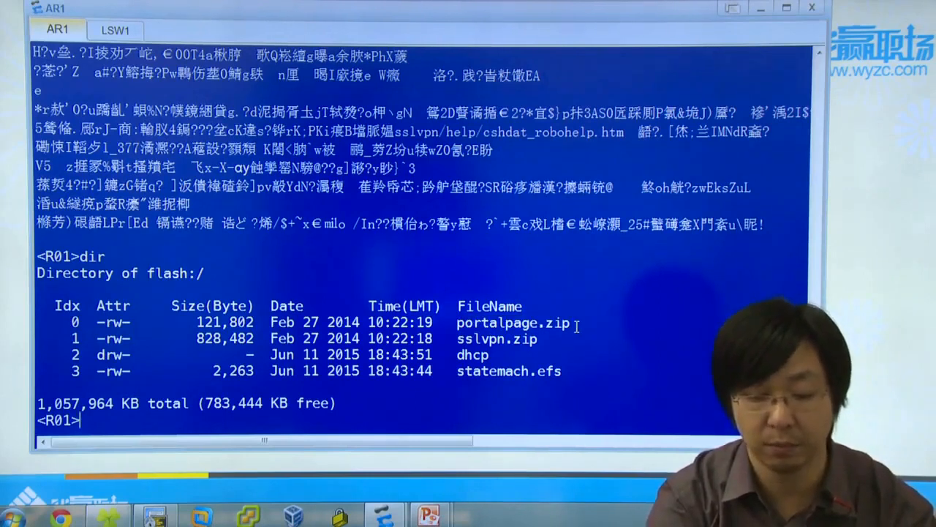
Step: Copy portalpage.zip to 1.zip in the flash root with copy, completing the source name from "por" and confirming with y
type("copy ")
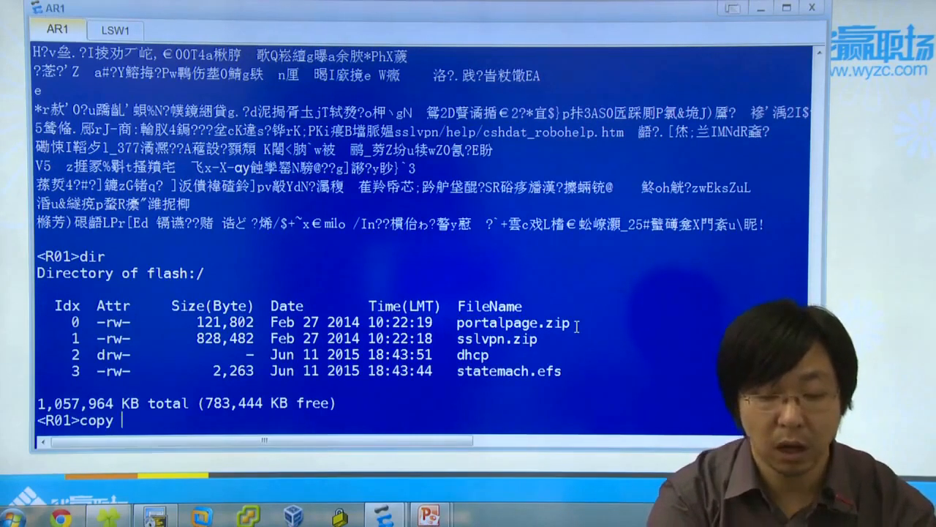
type("por")
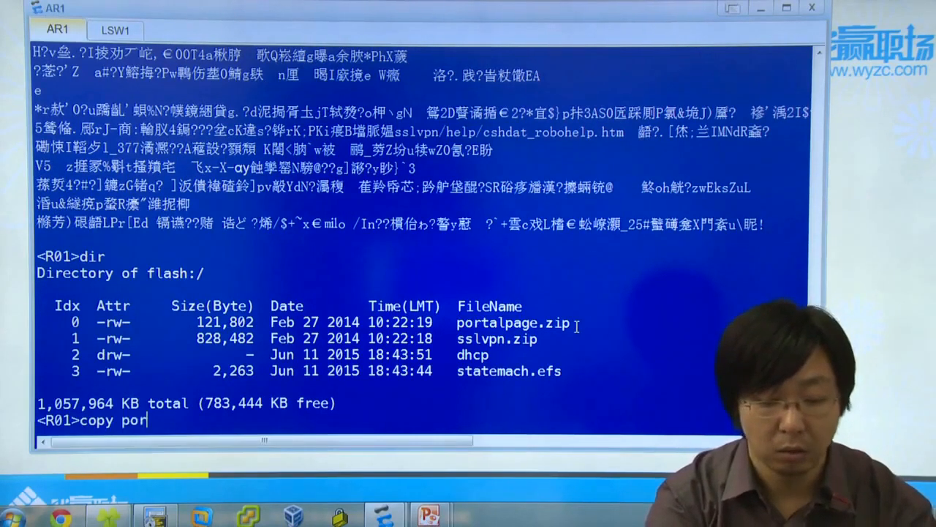
key("Tab")
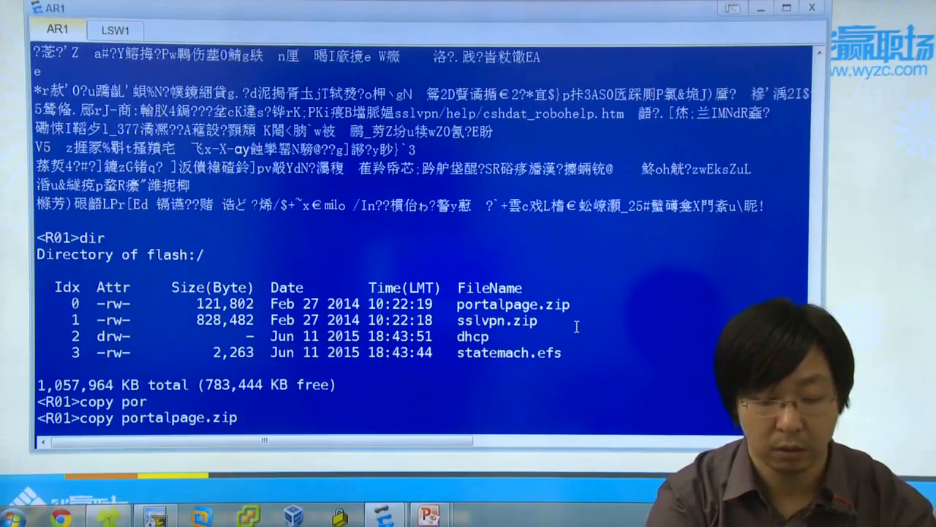
left_click_drag(121, 426, 260, 422)
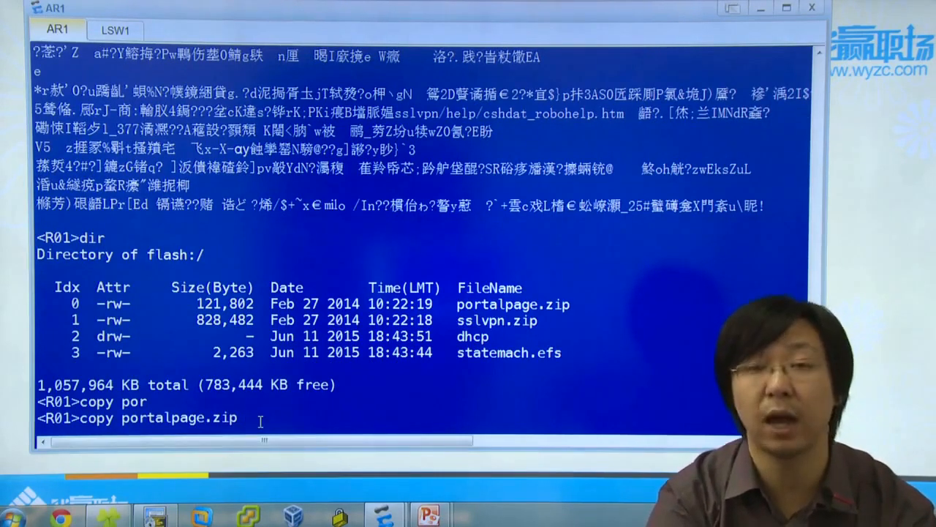
type(";")
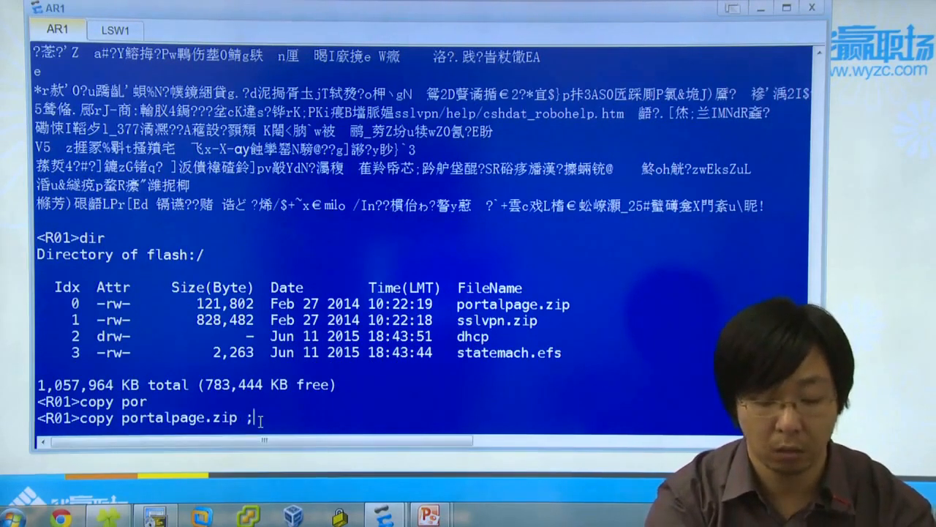
type("1.zip")
key("BackSpace")
key("BackSpace")
type("ip")
key("Return")
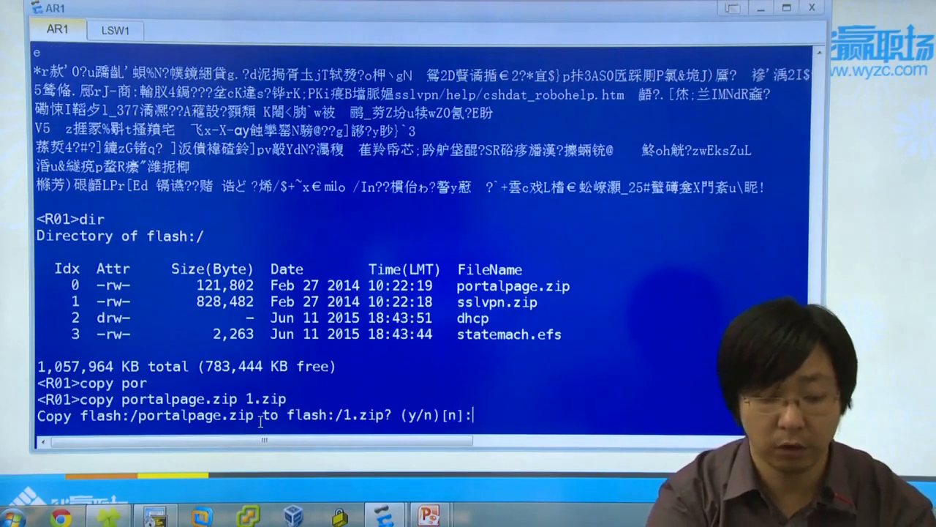
type("y")
key("Return")
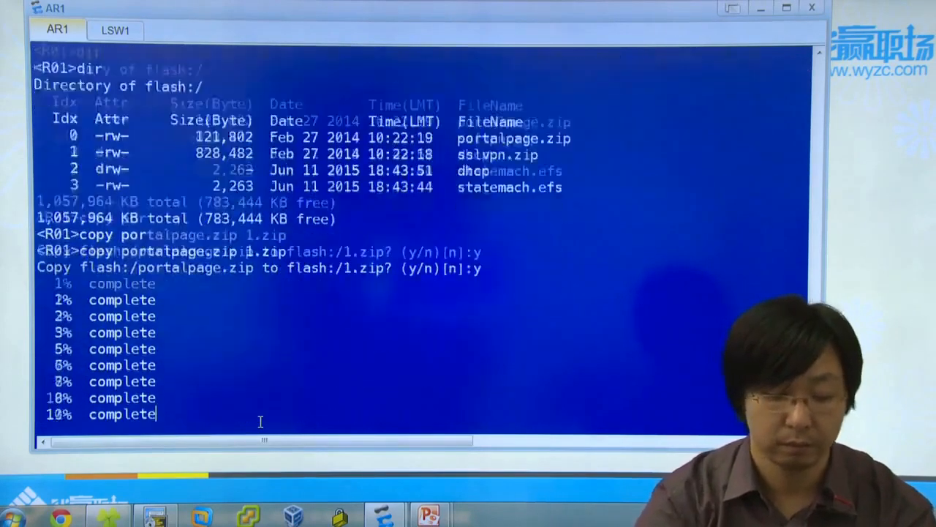
left_click_drag(224, 383, 220, 190)
left_click(202, 291)
left_click_drag(203, 292, 188, 159)
left_click(203, 223)
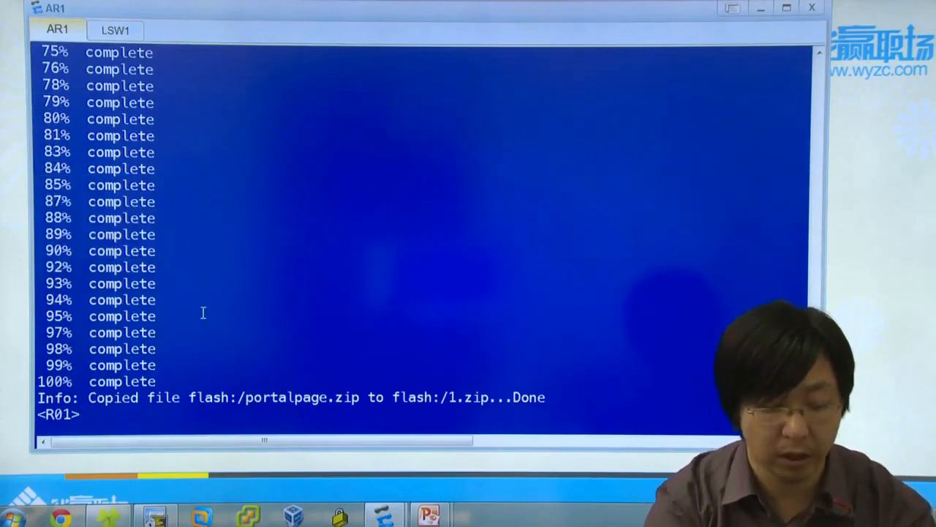
Step: List the flash directory again with dir and compare the size and date of 1.zip with portalpage.zip
type("dir")
key("Return")
left_click_drag(497, 374, 66, 373)
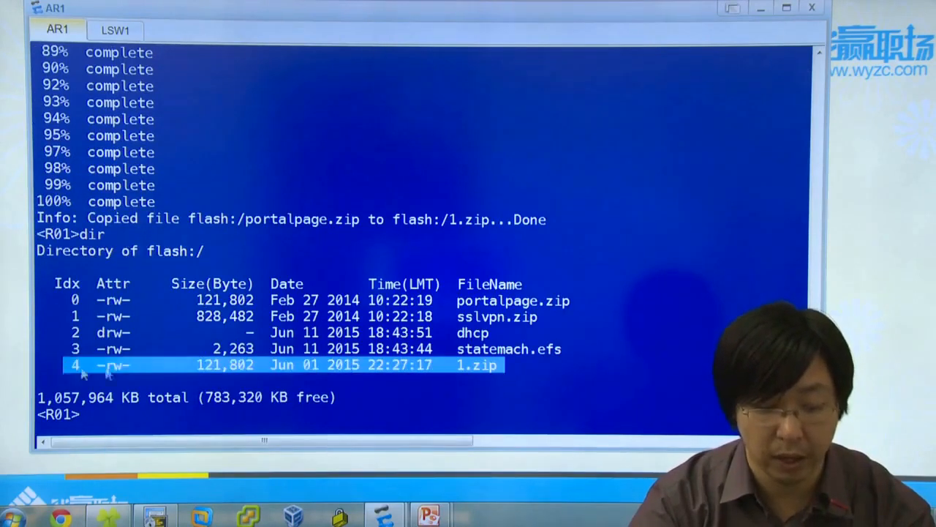
left_click(82, 374)
left_click_drag(189, 364, 261, 366)
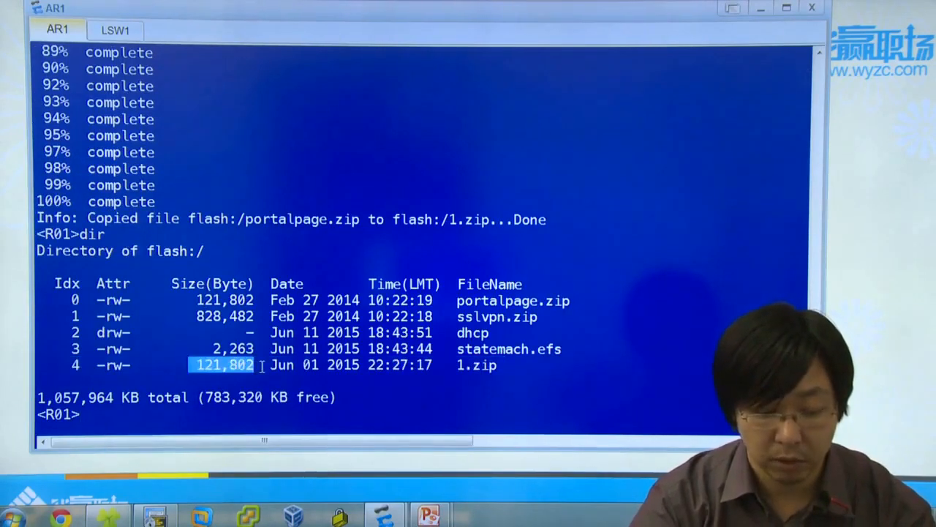
left_click_drag(186, 285, 581, 295)
left_click(582, 296)
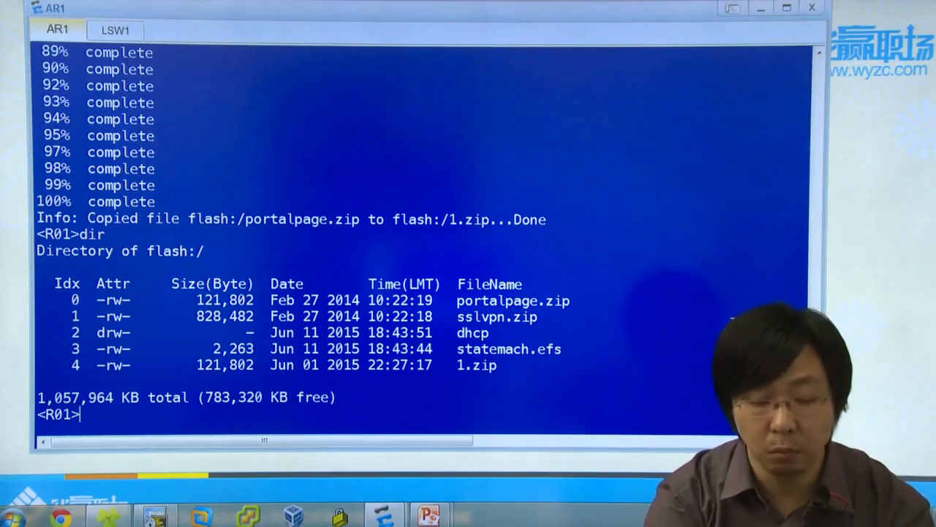
Step: Create a directory named tt in the flash root with mkdir
type("kdir")
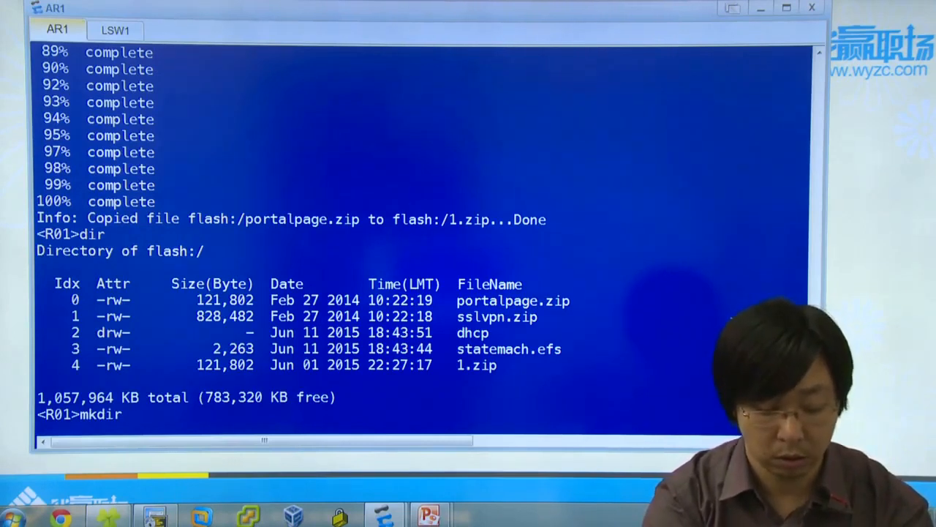
type(" tt")
key("Return")
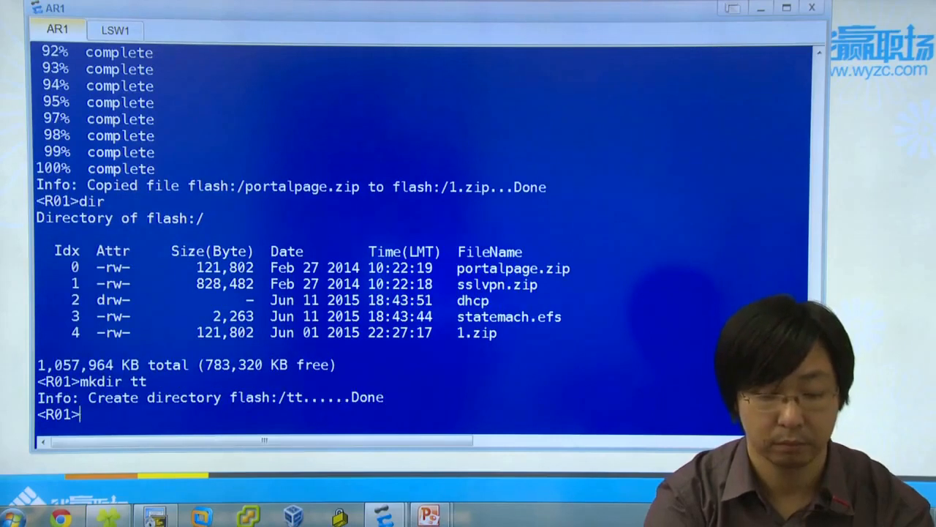
Step: List the flash root with dir and check the attributes of the tt entry
type("dir")
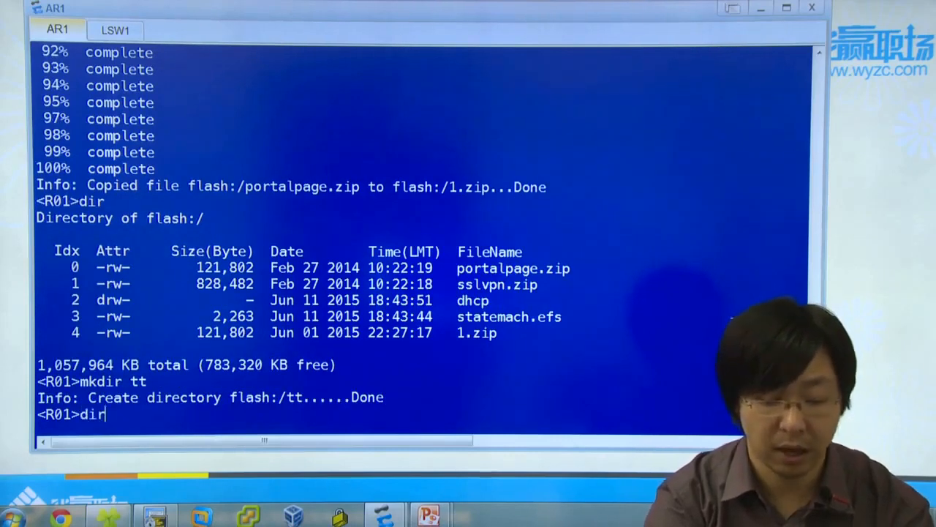
key("Return")
left_click_drag(473, 365, 115, 370)
left_click(93, 365)
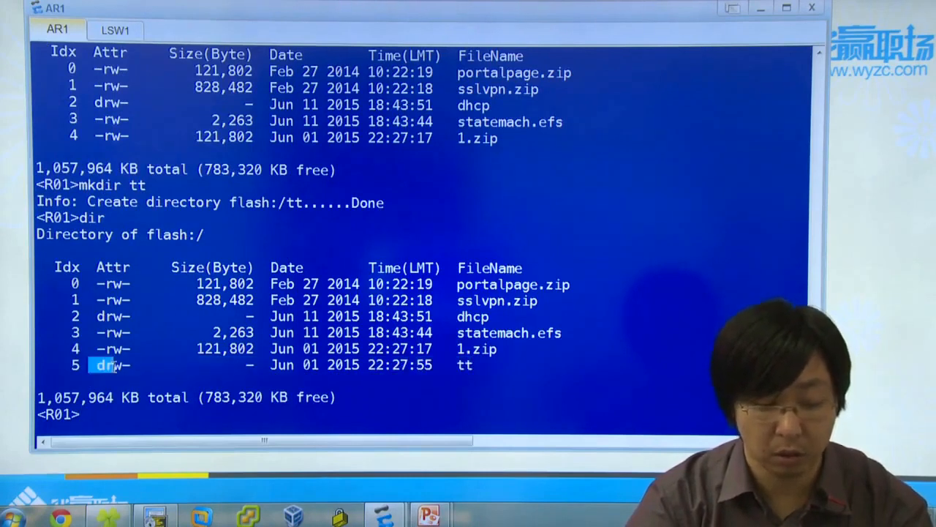
left_click(114, 370)
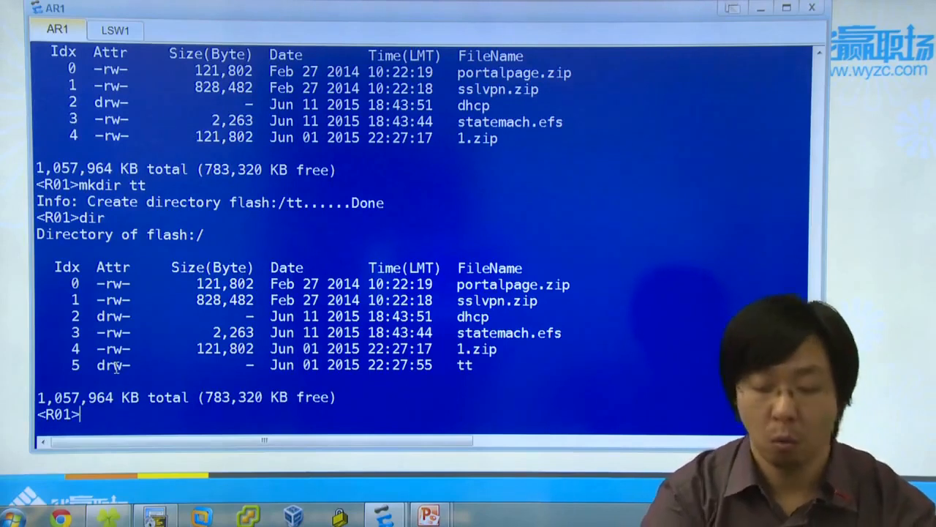
Step: Move 1.zip from the flash root to tt/1.zip with move, confirming with y
left_click_drag(463, 351, 74, 351)
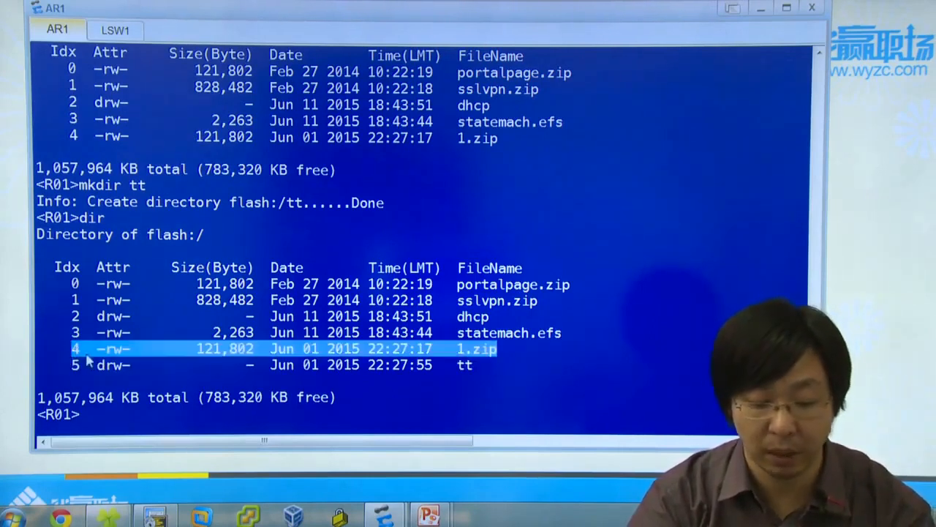
mouse_move(456, 365)
left_mouse_down()
mouse_move(497, 366)
mouse_move(466, 349)
left_mouse_up()
left_click(497, 366)
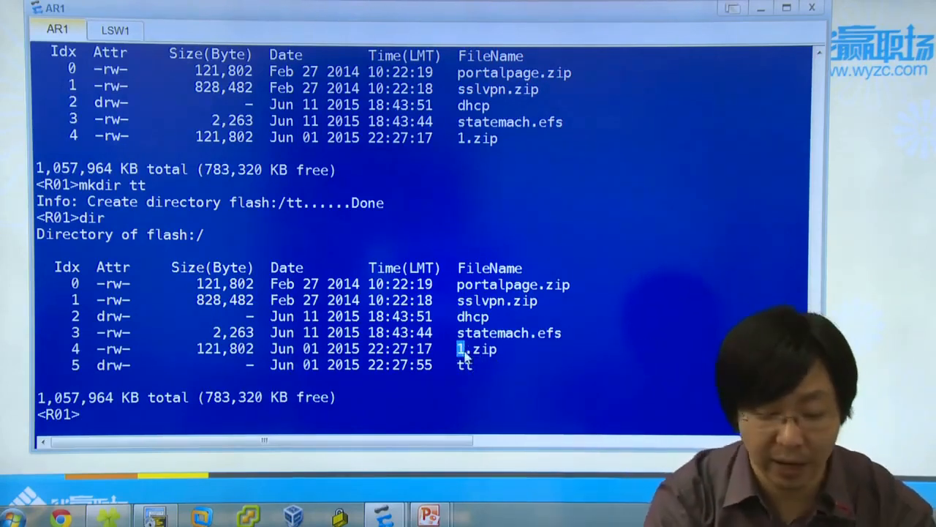
type("move ")
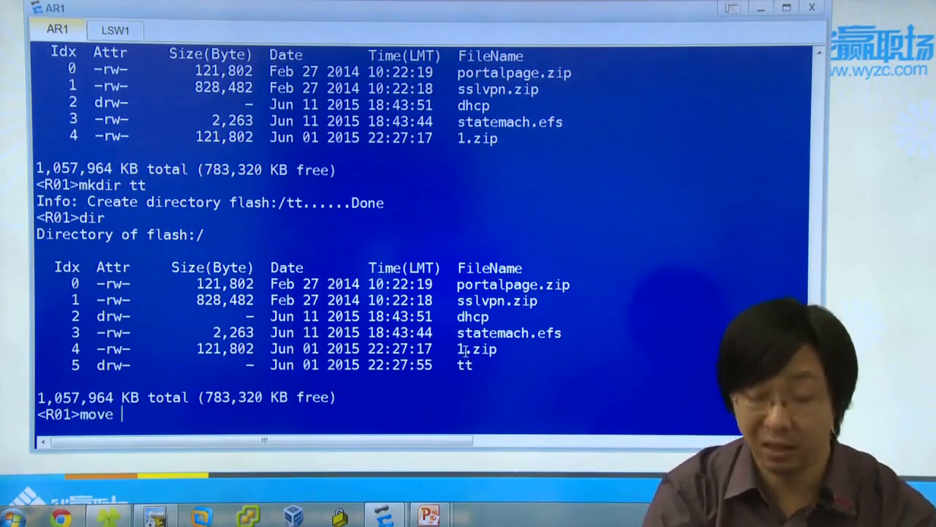
type("1.zip ")
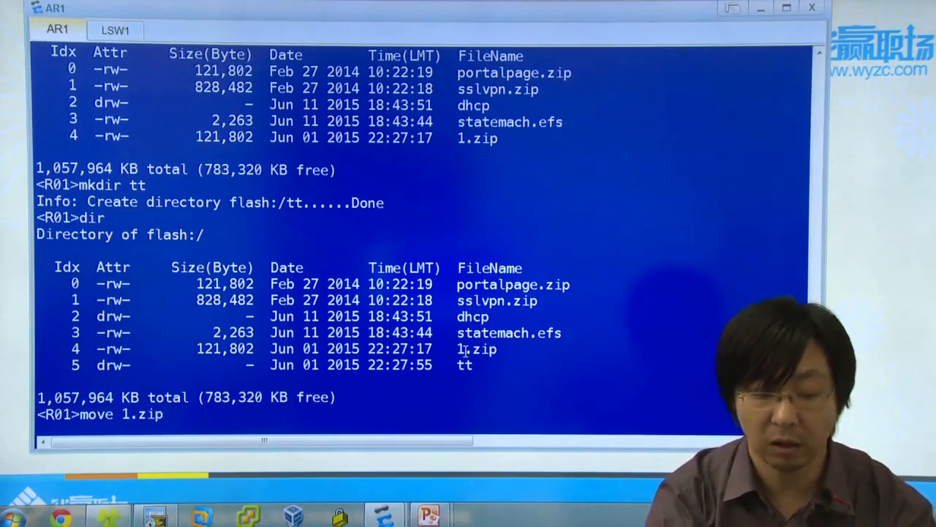
type("tt/")
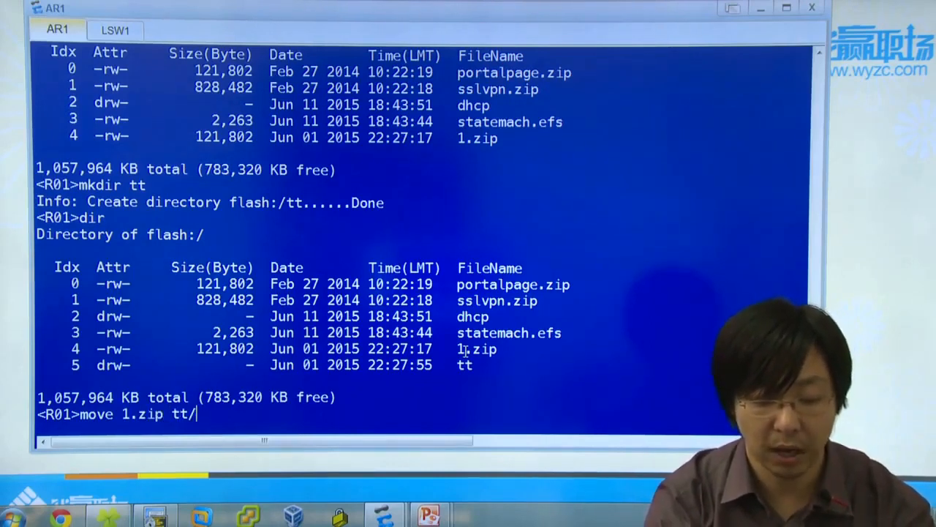
type("zip")
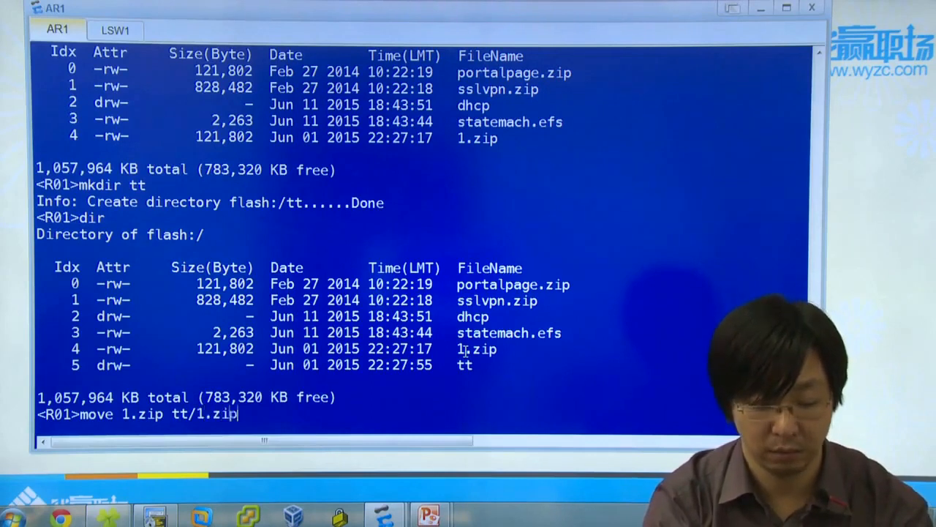
key("Return")
key("Return")
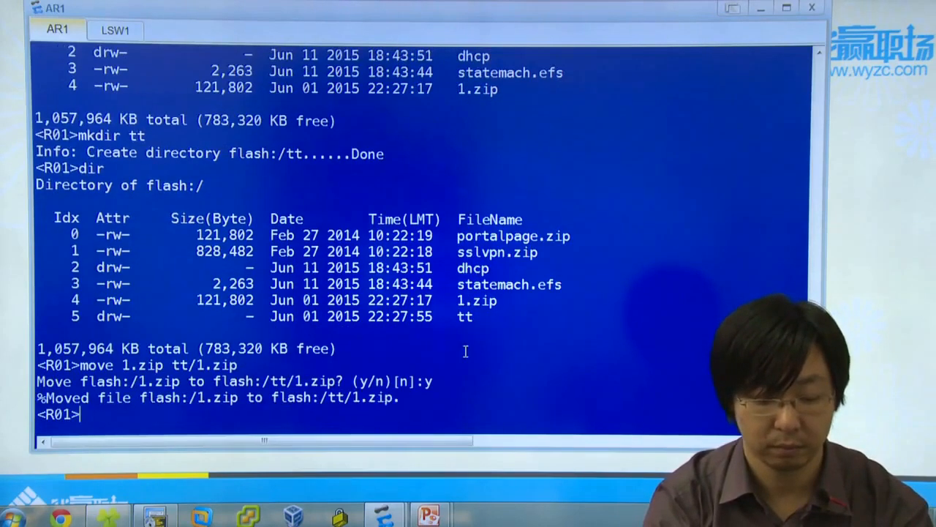
Step: List the flash root with dir and review the source and destination arguments of the move command
type("dir")
key("Return")
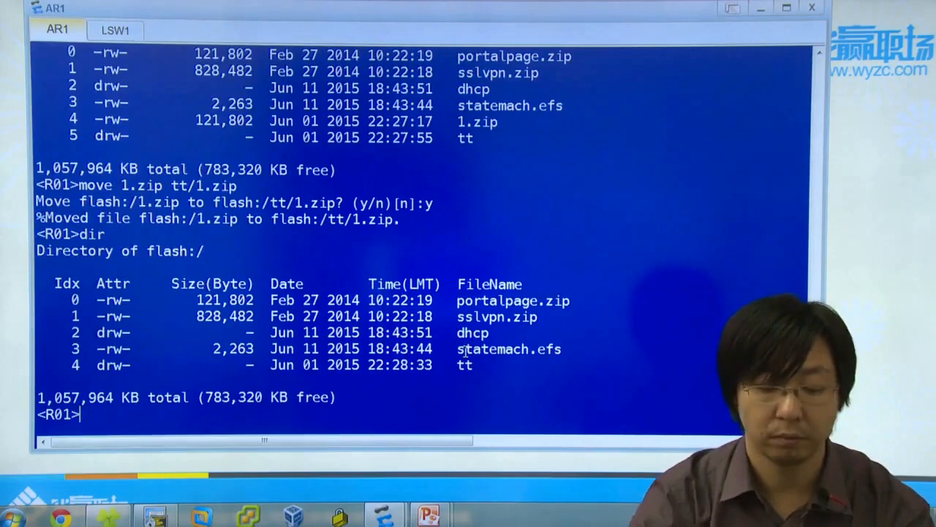
double_click(88, 185)
left_click_drag(123, 186, 234, 188)
left_click(174, 186)
left_click_drag(174, 187, 246, 186)
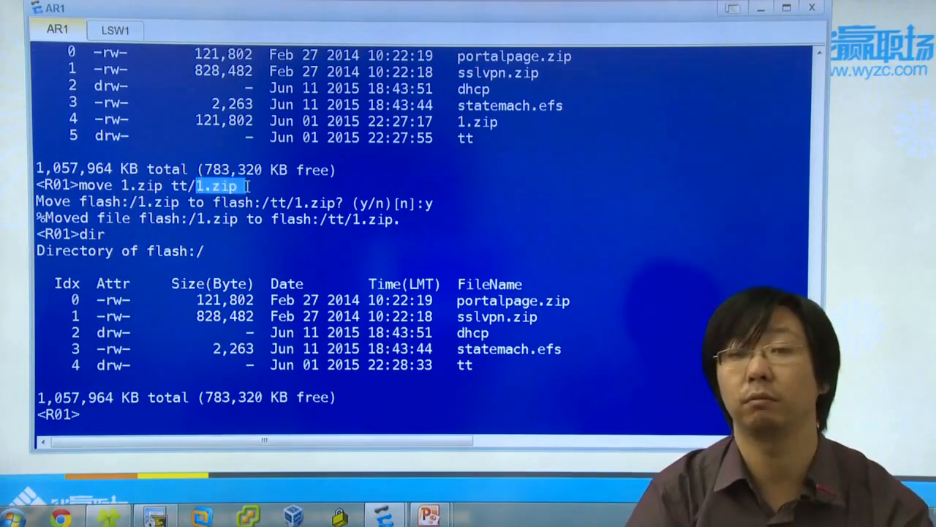
left_click(297, 214)
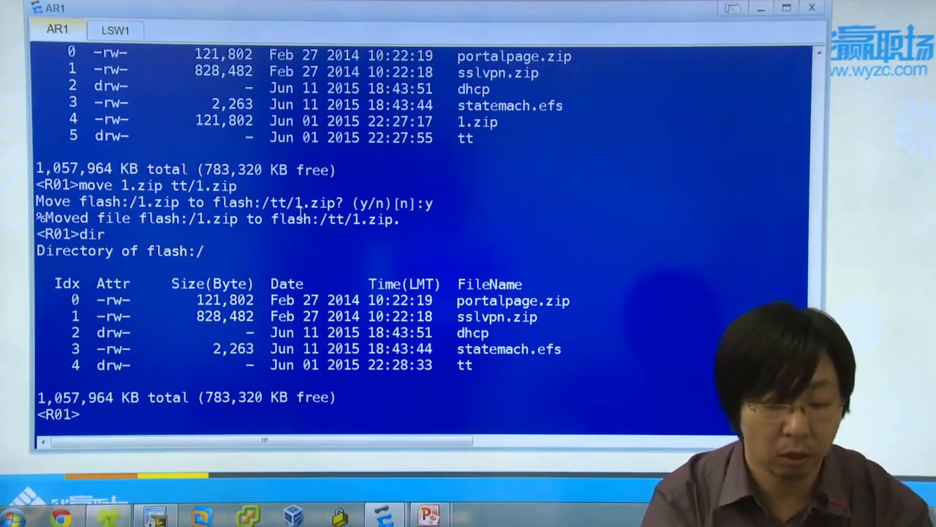
Step: List the tt entry with dir flash:/tt and check which directory and attributes the output describes
type("dir fla")
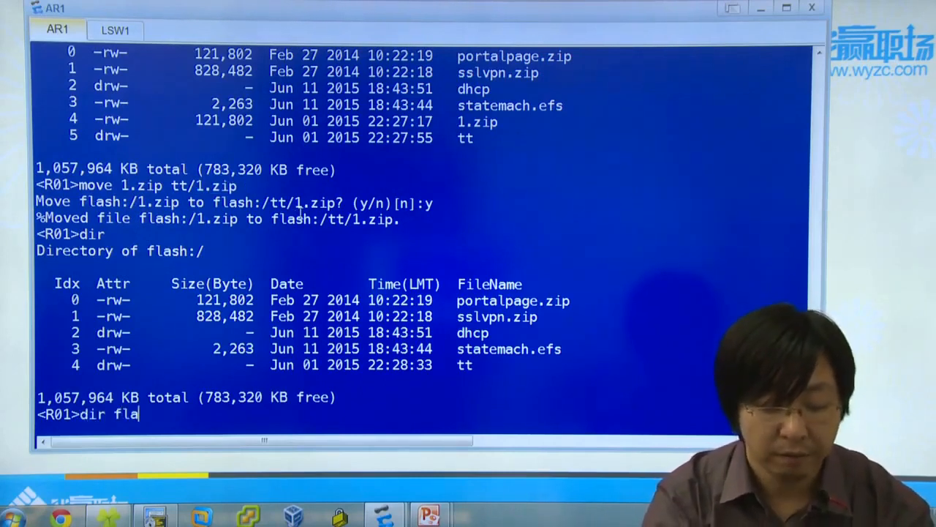
key("Tab")
type("/tt")
key("Return")
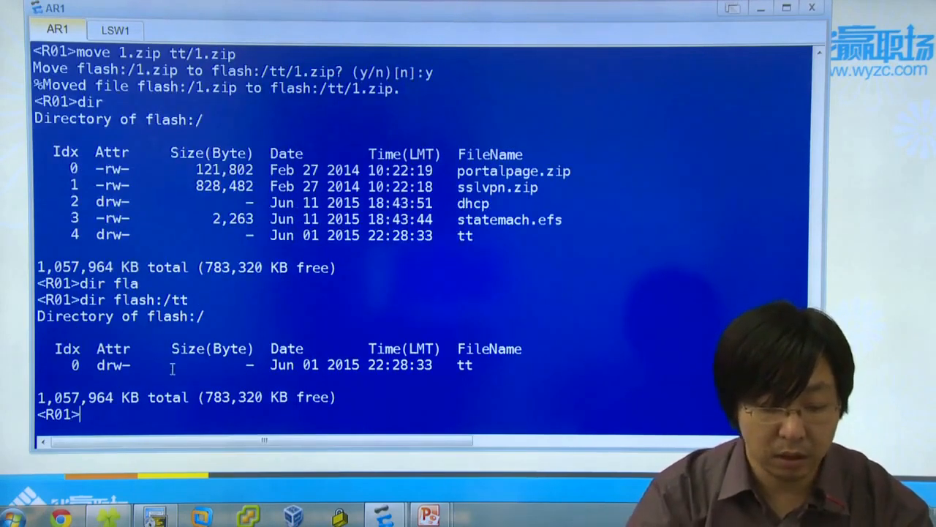
left_click_drag(95, 317, 321, 373)
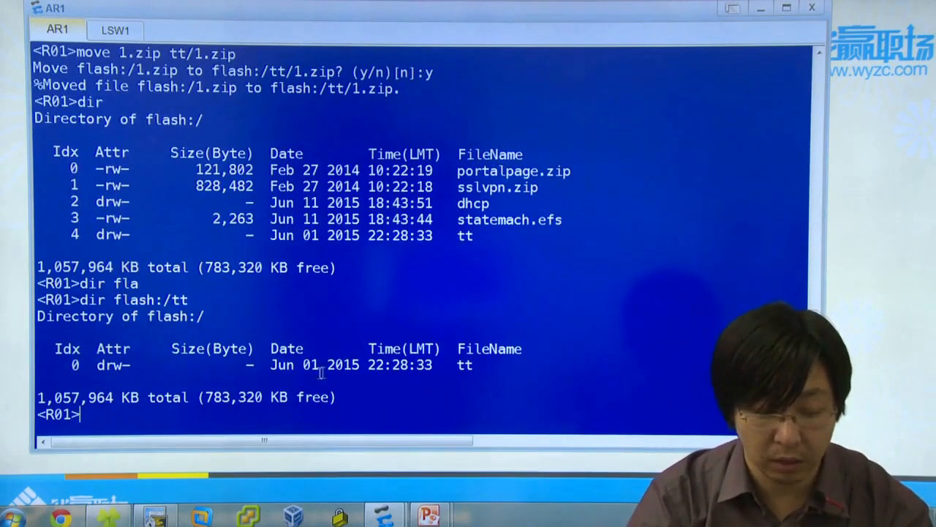
left_click_drag(93, 366, 534, 361)
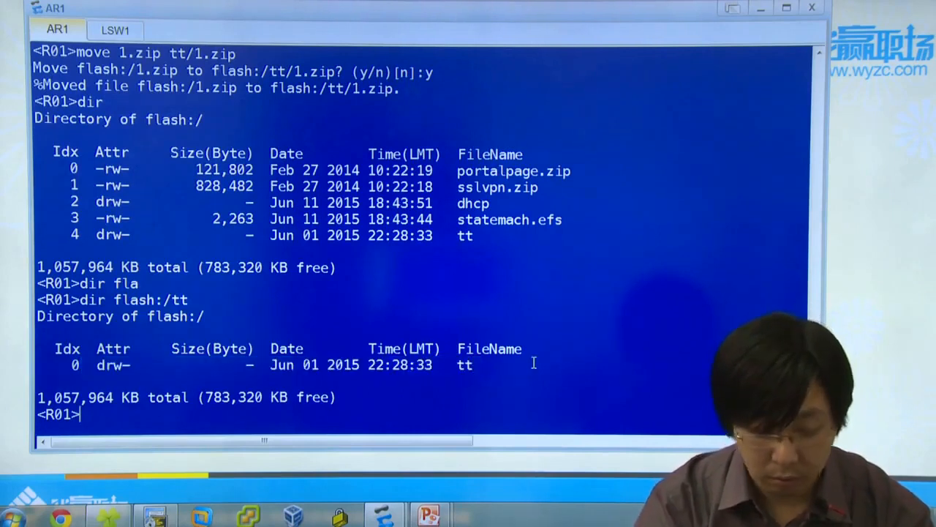
Step: List the contents of the tt directory with dir flash:/tt/ and review the directory path and file entry
key("Up")
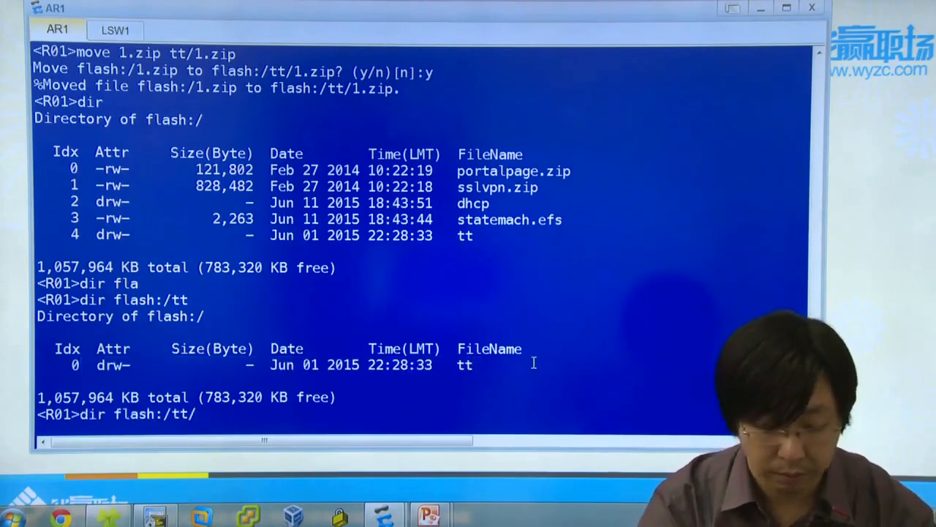
type("/")
key("Return")
left_click_drag(150, 316, 244, 316)
left_click(156, 352)
left_click_drag(73, 365, 390, 366)
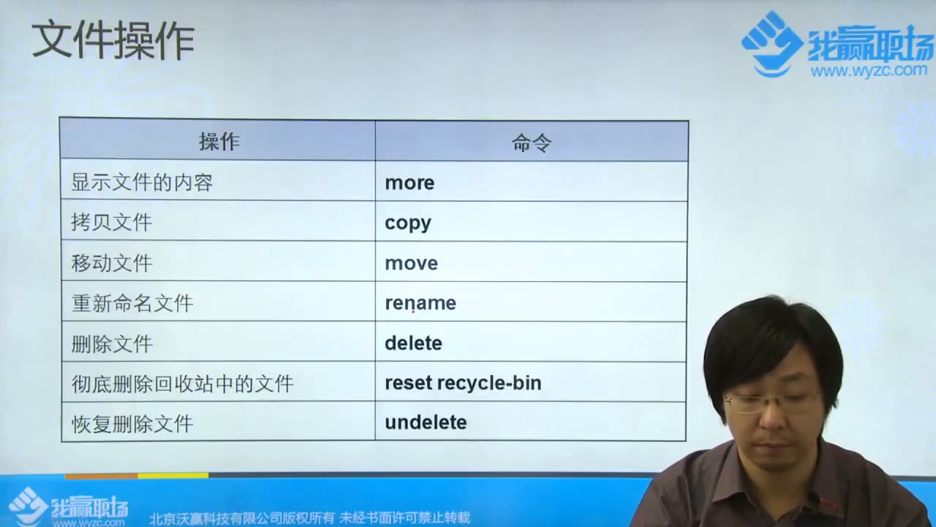
mouse_move(375, 226)
left_mouse_down()
mouse_move(428, 232)
mouse_move(383, 235)
mouse_move(439, 254)
left_mouse_up()
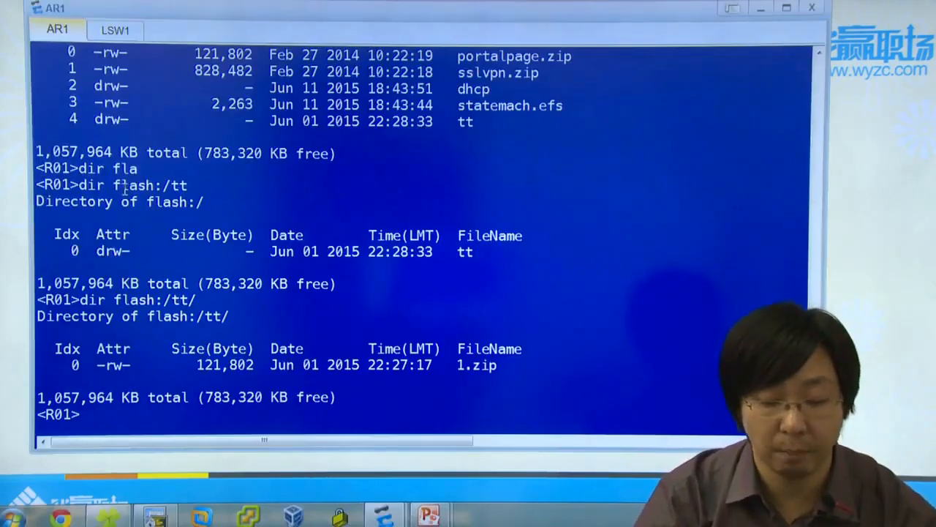
Step: Change into the tt directory with cd and list its contents with dir, checking the path and file name
type("cd tt")
key("Return")
type("dir")
key("Return")
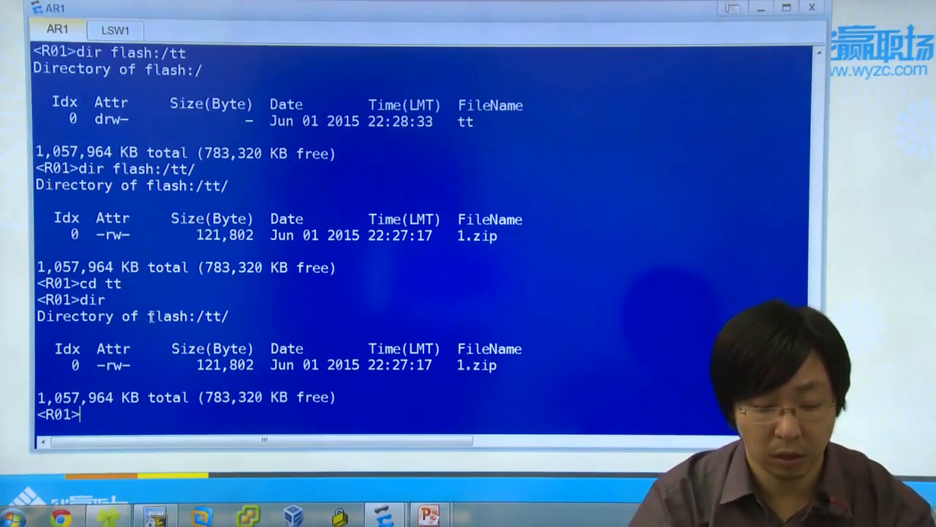
left_click_drag(147, 316, 240, 316)
left_click(237, 320)
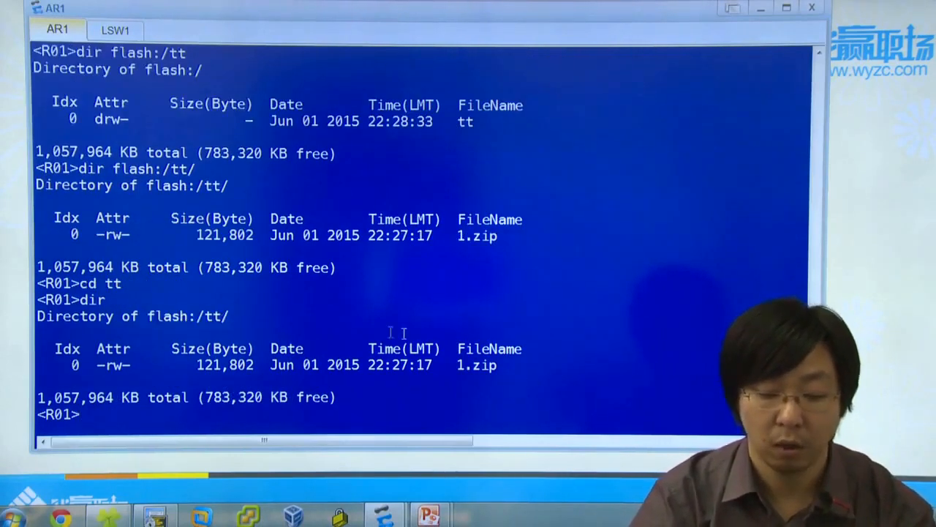
left_click_drag(449, 365, 505, 369)
left_click(505, 369)
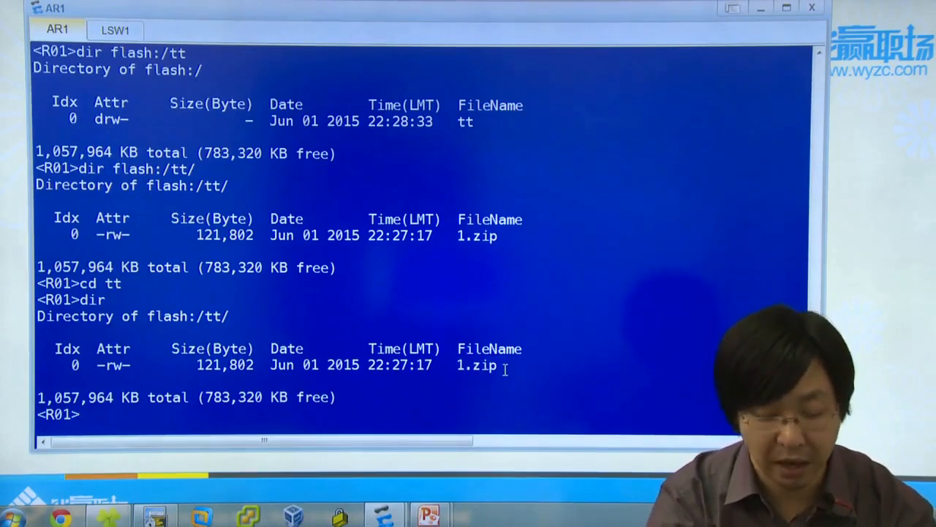
Step: Rename 1.zip in the tt directory to 100.zip with rename, confirming with y
type("renma")
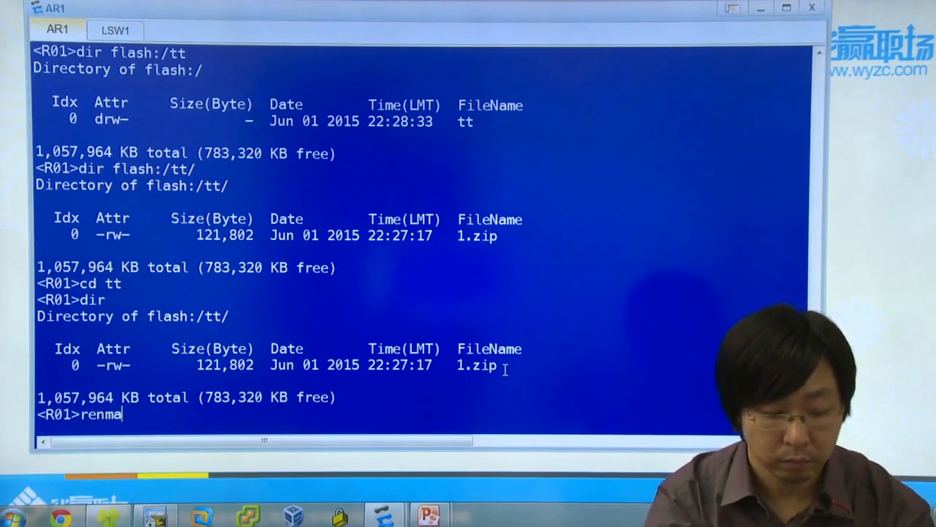
type("e  1.zip")
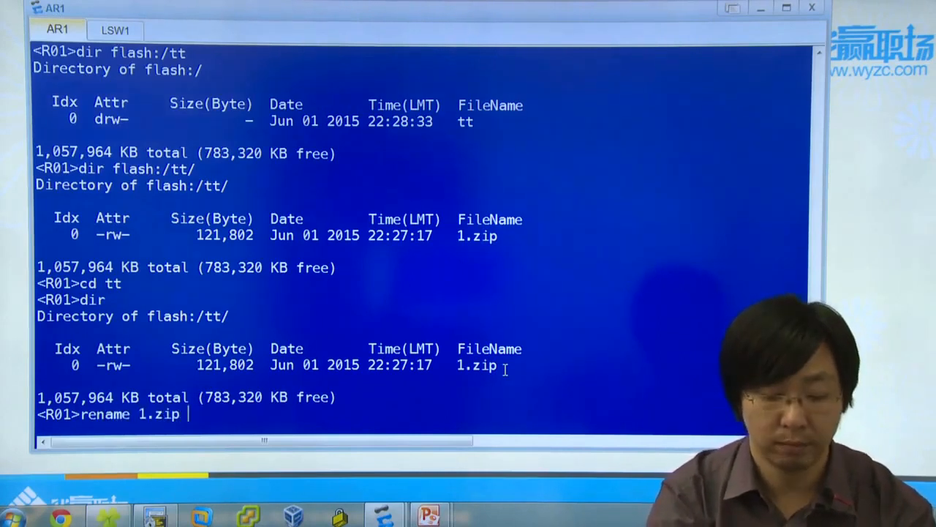
type("100.x")
key("BackSpace")
type("zip")
key("Return")
type("y")
key("Return")
Step: List the tt directory with dir and check the renamed file's entry
type("dir")
key("Return")
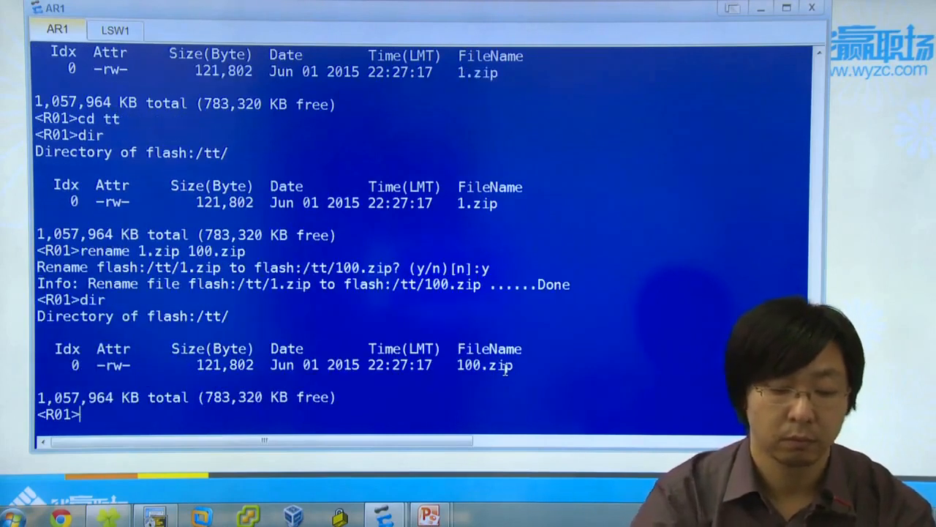
left_click_drag(520, 370, 314, 365)
left_click(314, 364)
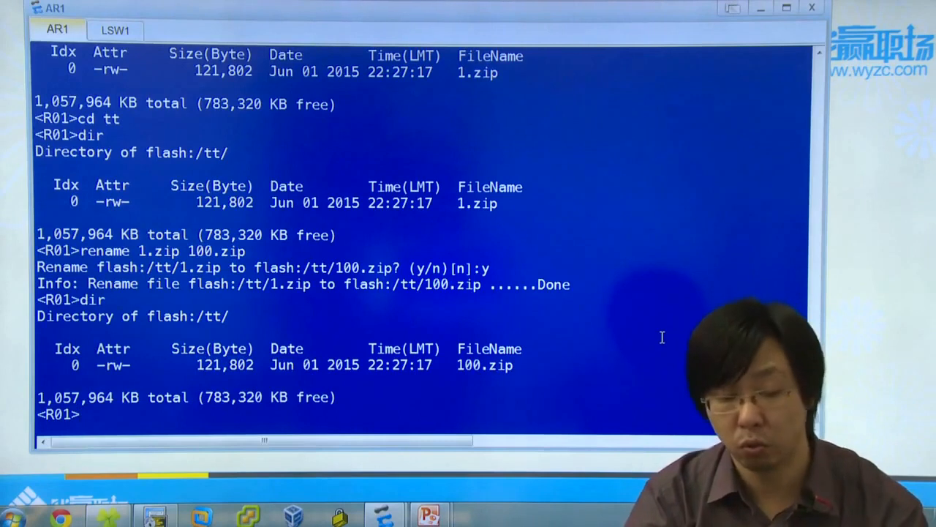
left_click_drag(535, 363, 384, 364)
left_click(414, 369)
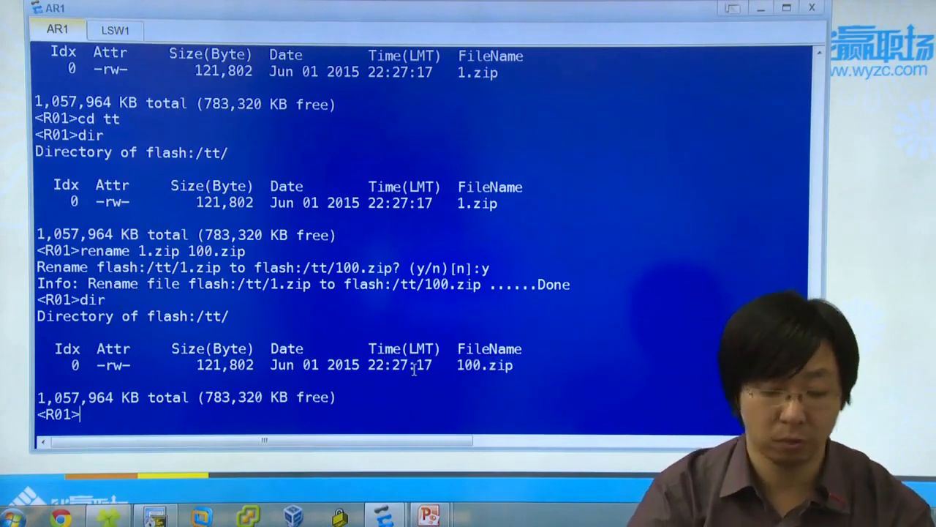
Step: Delete 100.zip from the tt directory with delete, confirming with y
type("del")
key("Tab")
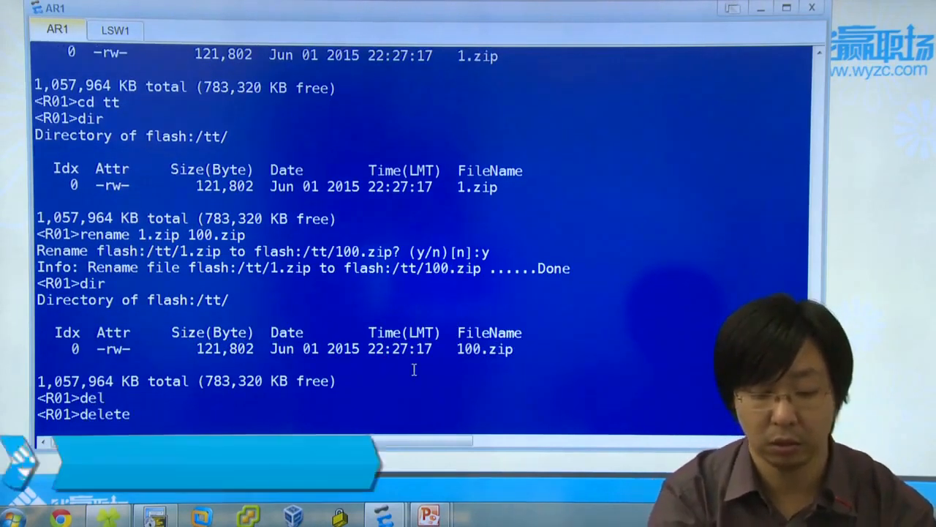
type("100.zip")
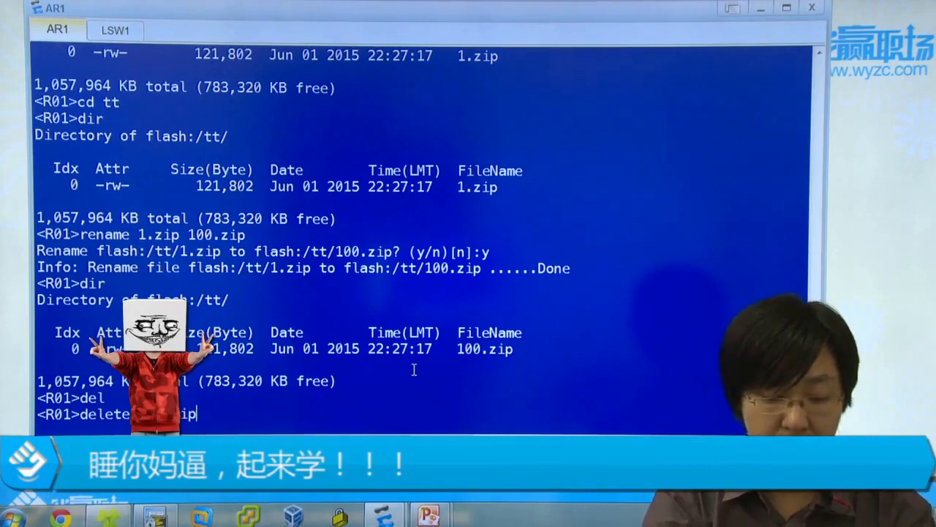
key("Return")
type("y")
key("Return")
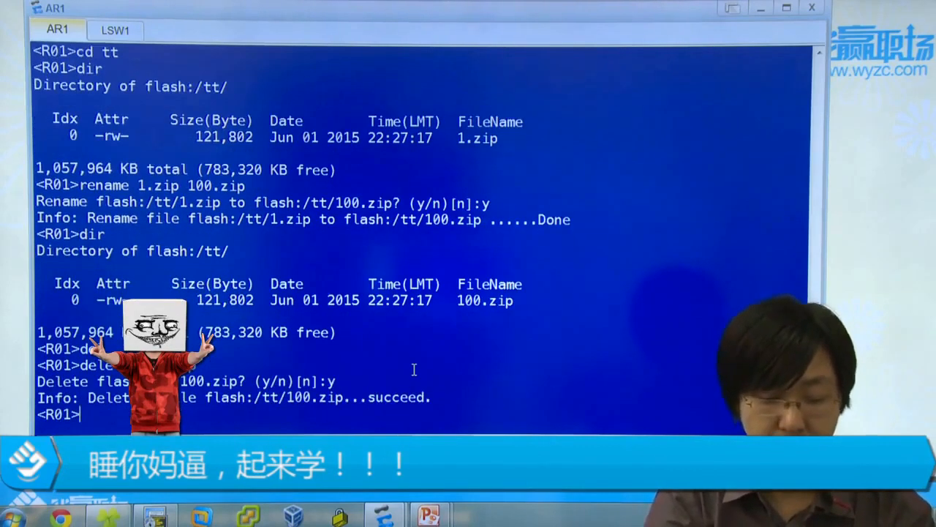
Step: List the tt directory with dir and compare the output and free space with the listing before the deletion
type("dir")
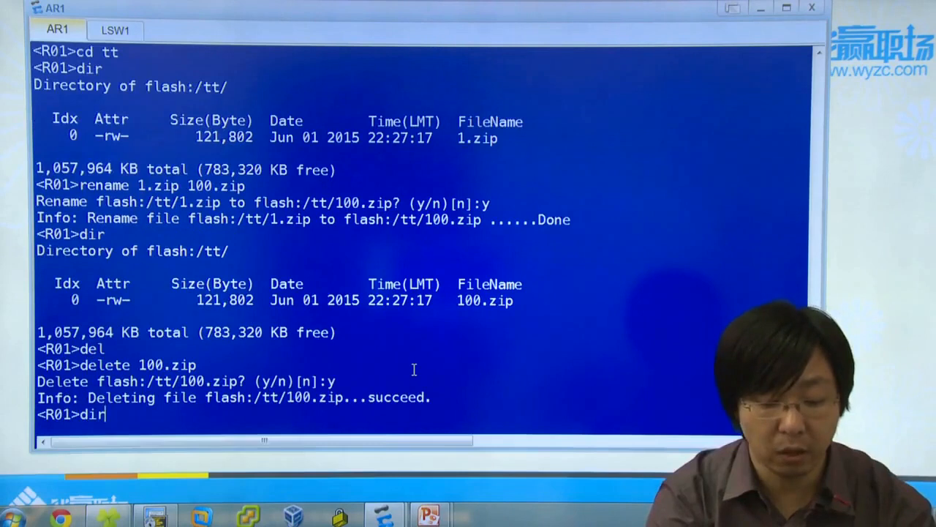
key("Return")
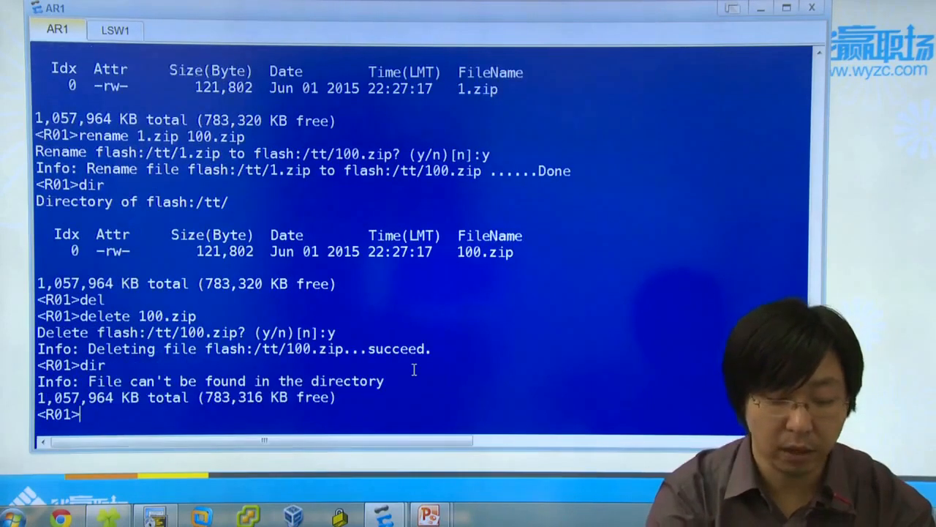
left_click_drag(63, 381, 392, 381)
left_click_drag(535, 252, 56, 199)
left_click(177, 242)
left_click_drag(108, 400, 393, 402)
left_click(392, 402)
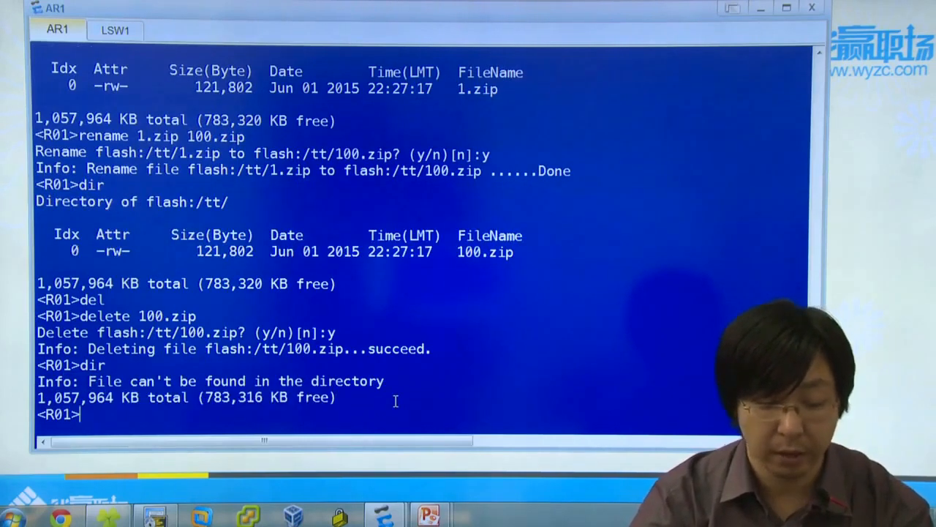
Step: List all files in the tt directory, including deleted ones, with dir /all and check the 100.zip entry
type("dir /all")
key("Return")
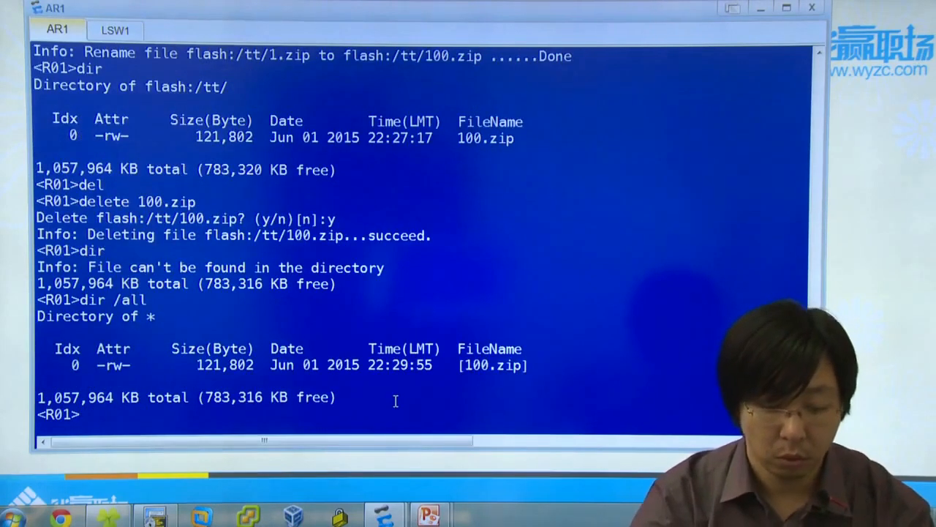
left_click_drag(459, 364, 556, 367)
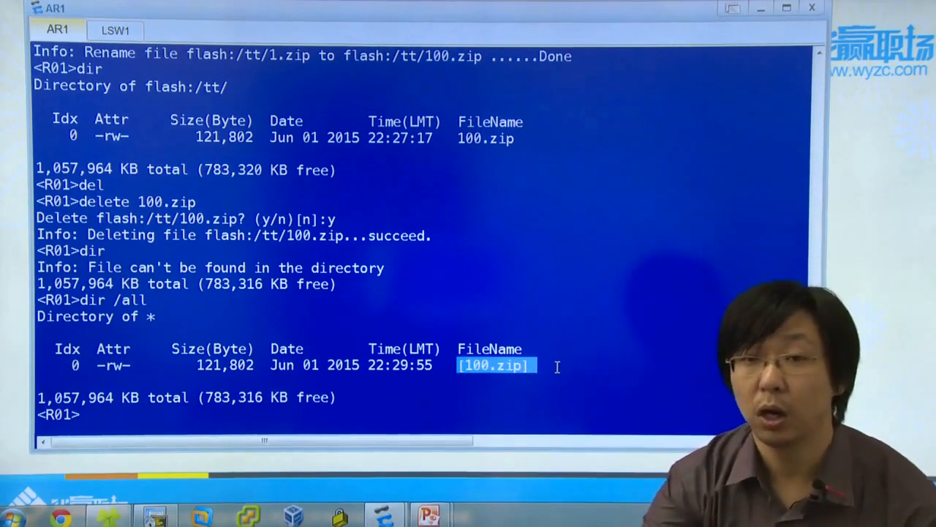
left_click(537, 371)
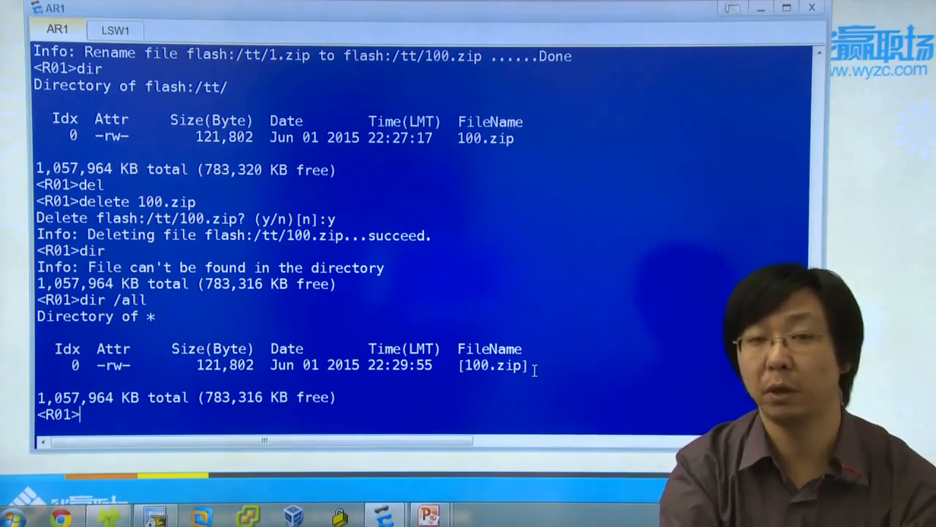
Step: Restore 100.zip in the tt directory from the recycle bin with undelete, confirming with y
type("unde")
key("Tab")
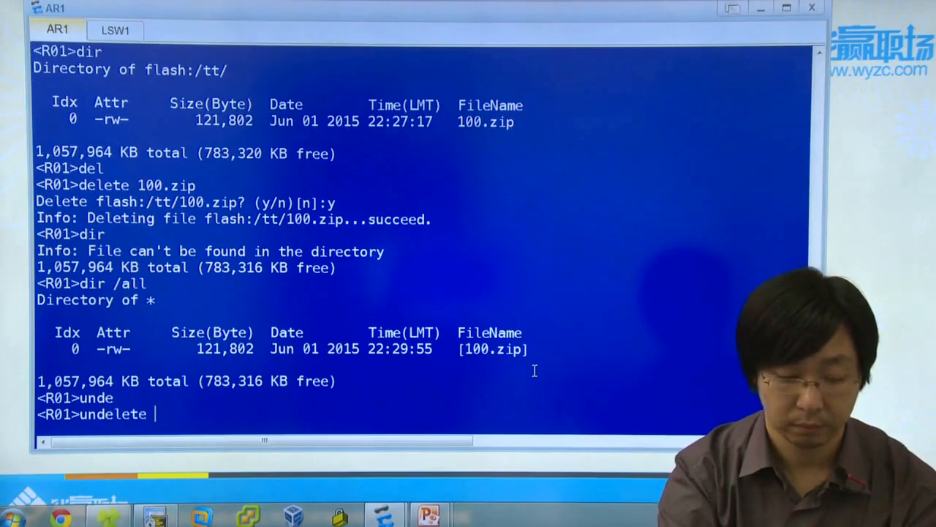
type("100.zip")
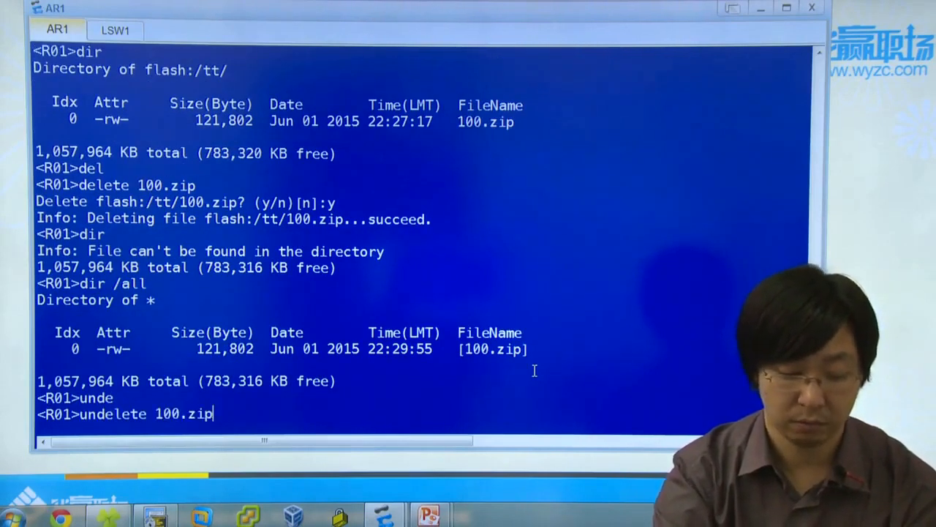
key("Return")
type("y")
key("Return")
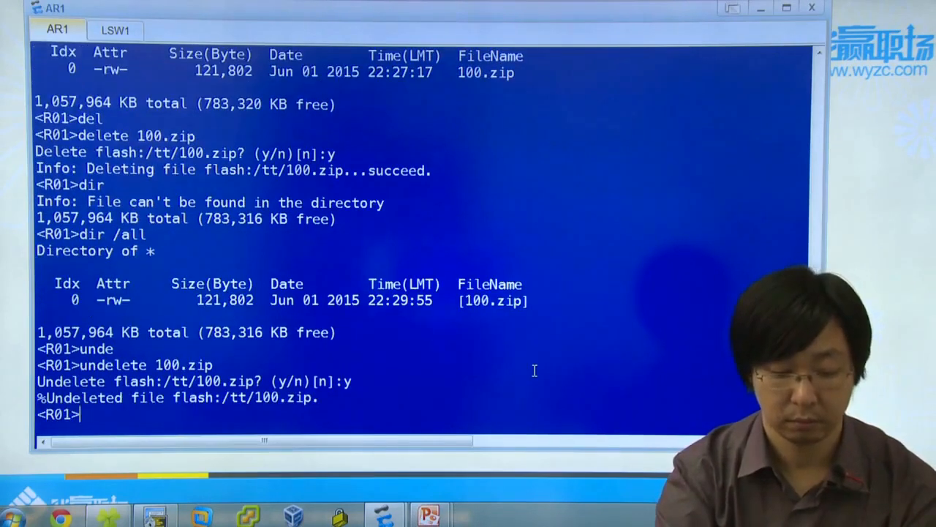
Step: List the tt directory with dir and check the entry of the restored 100.zip
type("dir")
key("Return")
left_click_drag(535, 371, 335, 376)
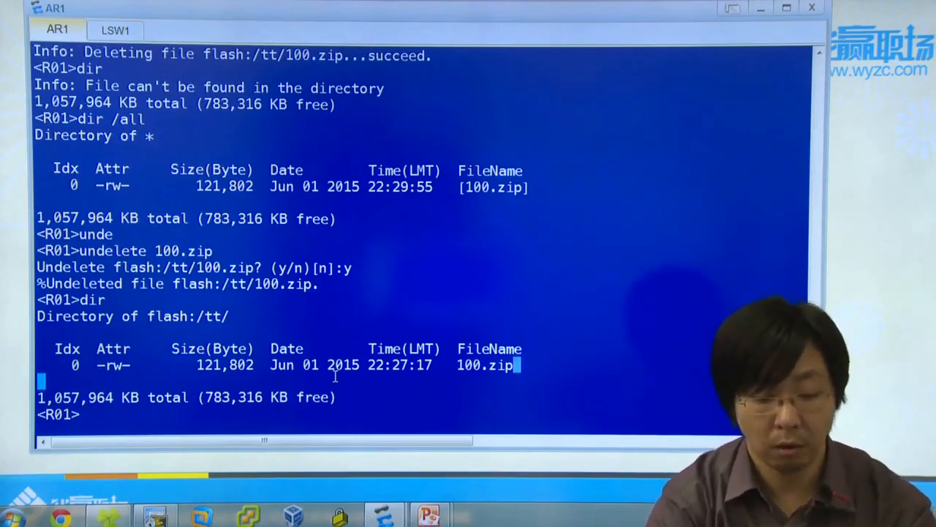
Step: Return to the flash root with cd .. and list it with dir, checking the tt directory's entry
type("cd ..")
key("Return")
type("di")
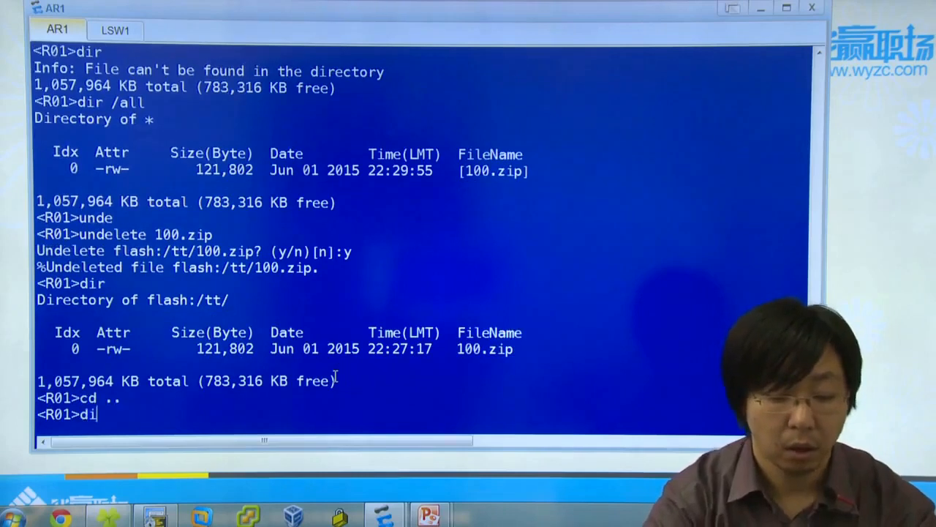
type("r")
key("Return")
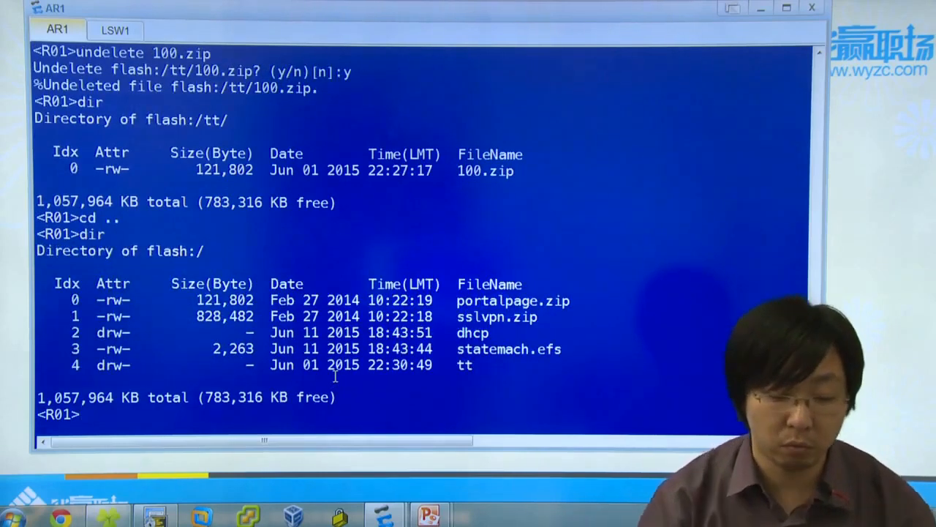
left_click_drag(263, 283, 36, 284)
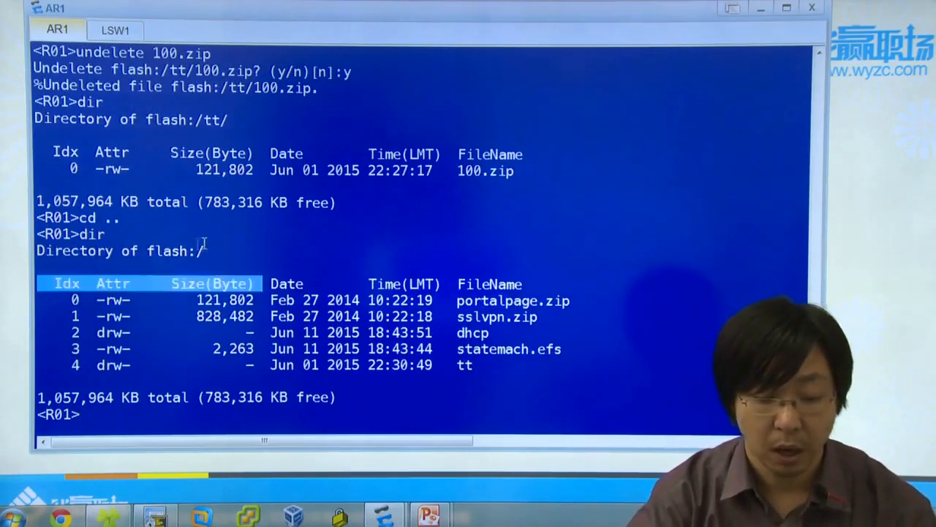
left_click_drag(214, 250, 244, 249)
left_click(497, 377)
left_click_drag(479, 369, 21, 378)
left_click(280, 383)
left_click_drag(233, 373, 522, 372)
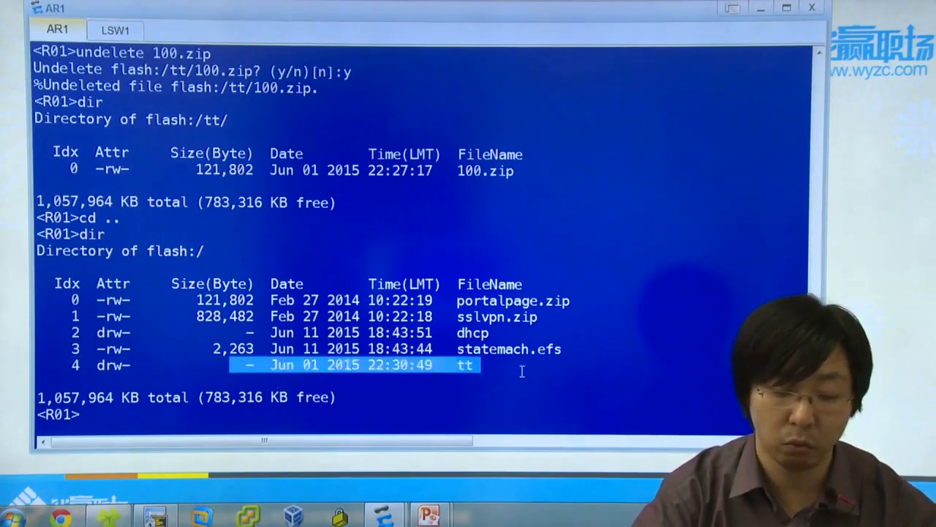
left_click(546, 372)
Step: Try to remove the tt directory from the flash root with rmdir, confirming with y, and read the response
type("rmdir tt")
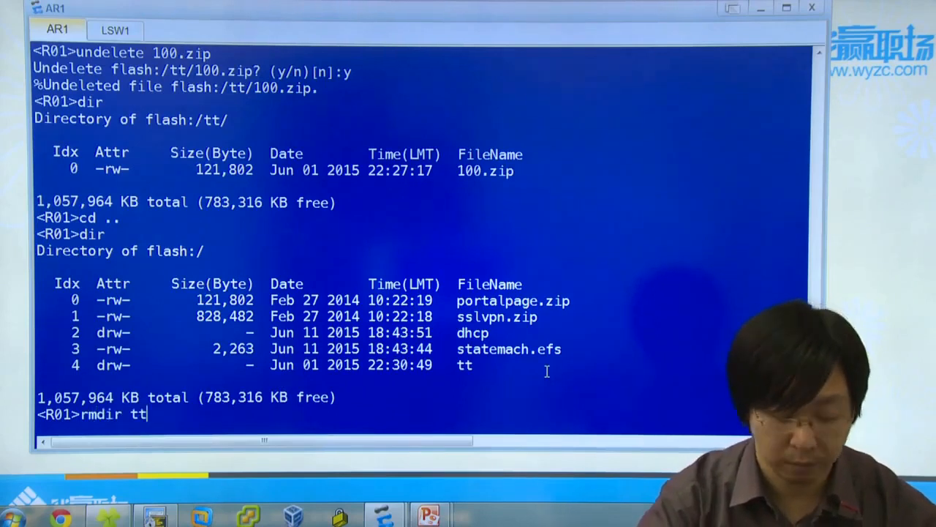
key("Return")
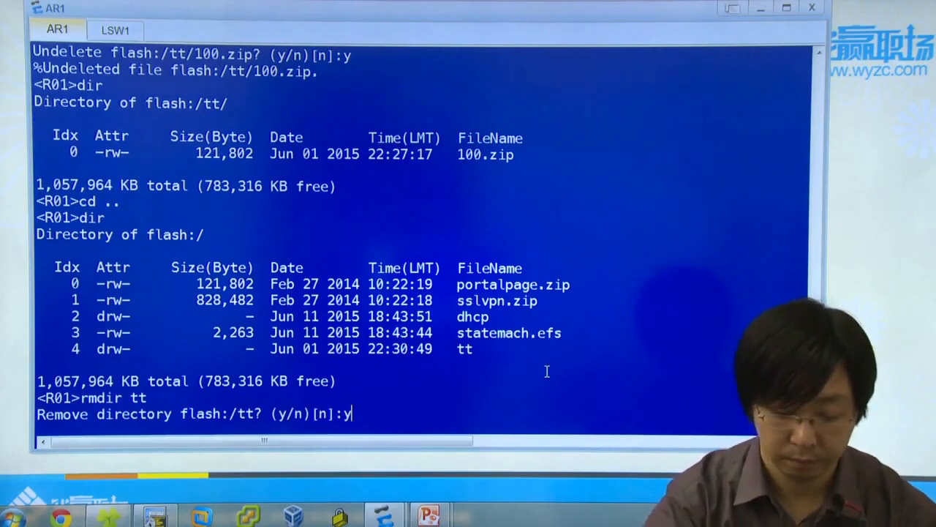
key("Return")
left_click_drag(84, 394, 190, 385)
left_click(177, 390)
left_click_drag(67, 401, 210, 383)
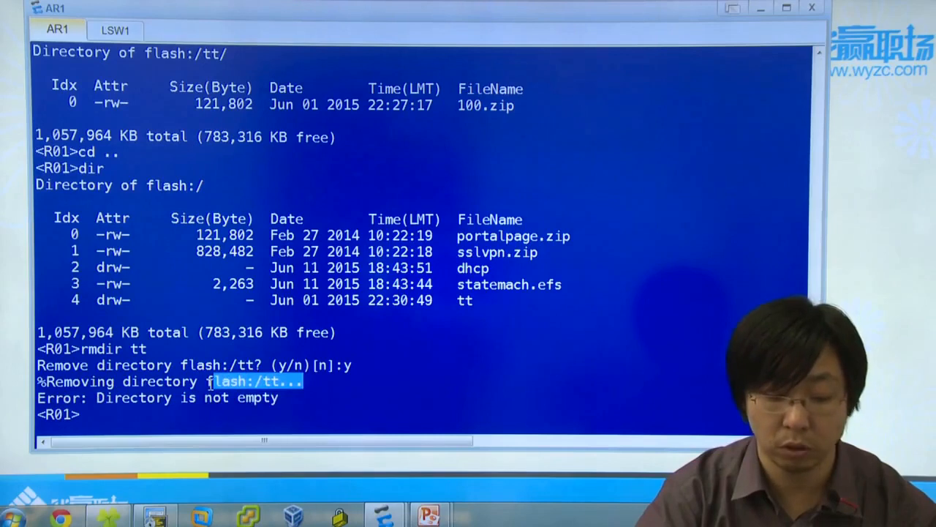
Step: List the flash root with dir and check the tt directory's entry
left_click(329, 385)
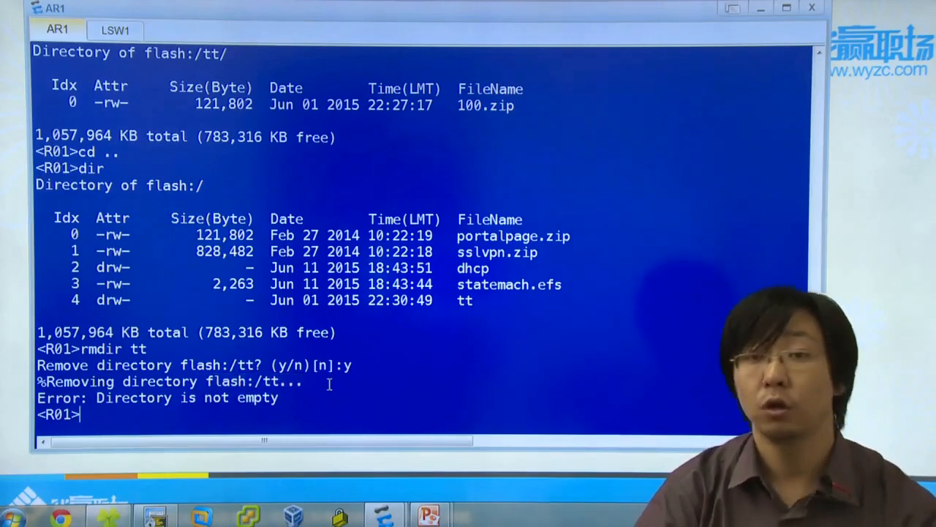
type("dir")
key("Return")
left_click_drag(427, 365, 511, 353)
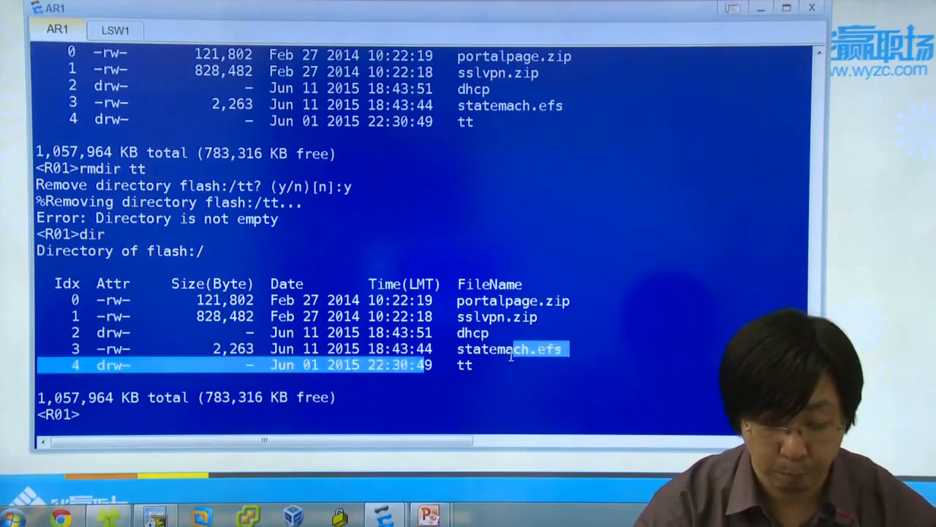
left_click(502, 365)
Step: Change into the tt directory with cd tt and list its files with dir
type("cd t")
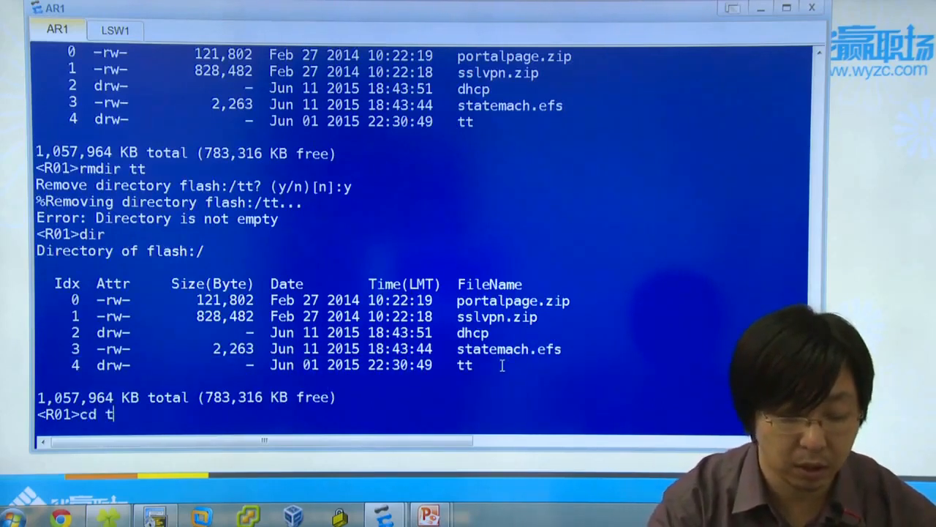
type("t")
key("Return")
type("dir")
key("Return")
Step: Delete 100.zip from the tt directory with delete, confirming with y, and list the directory with dir
type("del")
key("Tab")
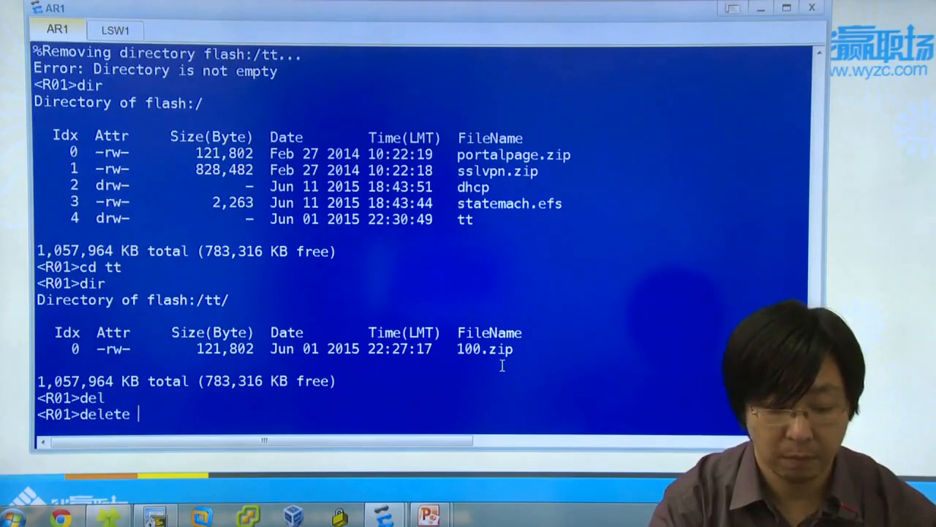
type("100.zip")
key("Return")
key("Return")
type("dir")
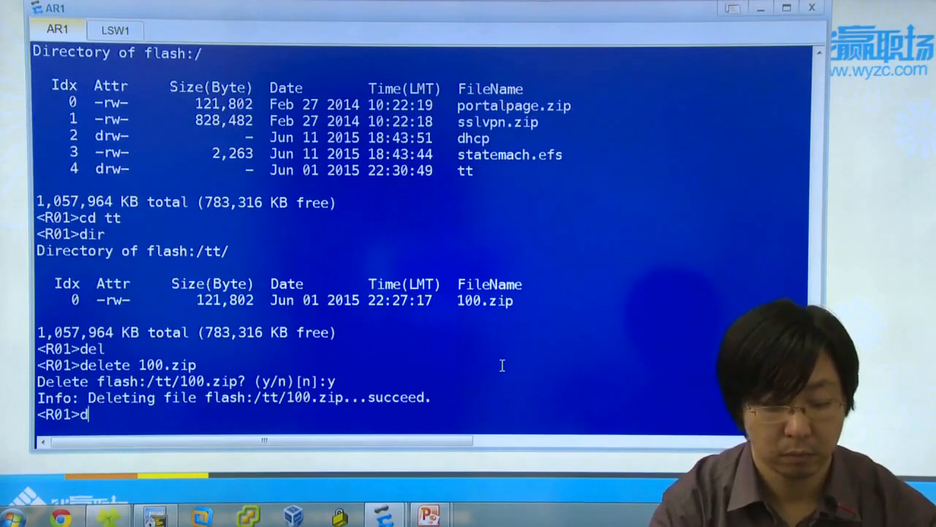
key("Return")
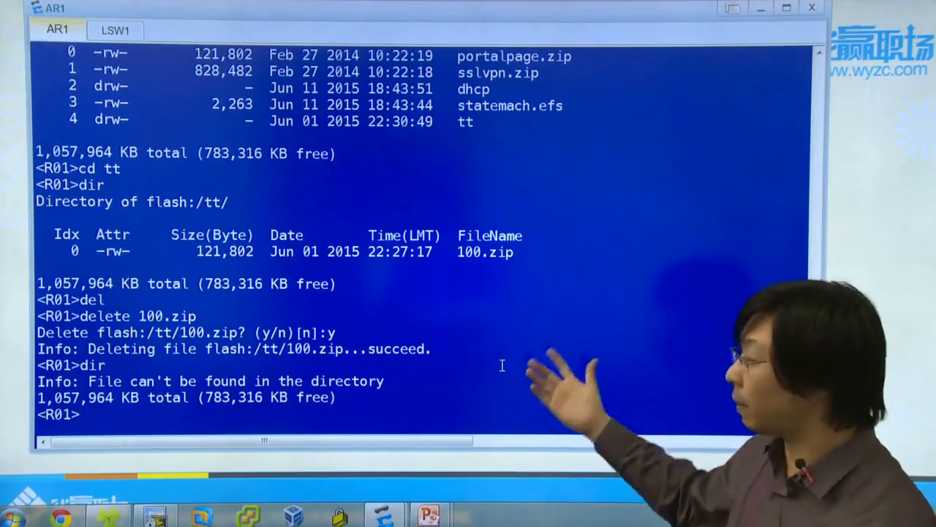
Step: Return to the flash root with cd .. and list it with dir, checking the current directory path
type("cd ..")
key("Return")
type("diur")
key("Return")
type("d")
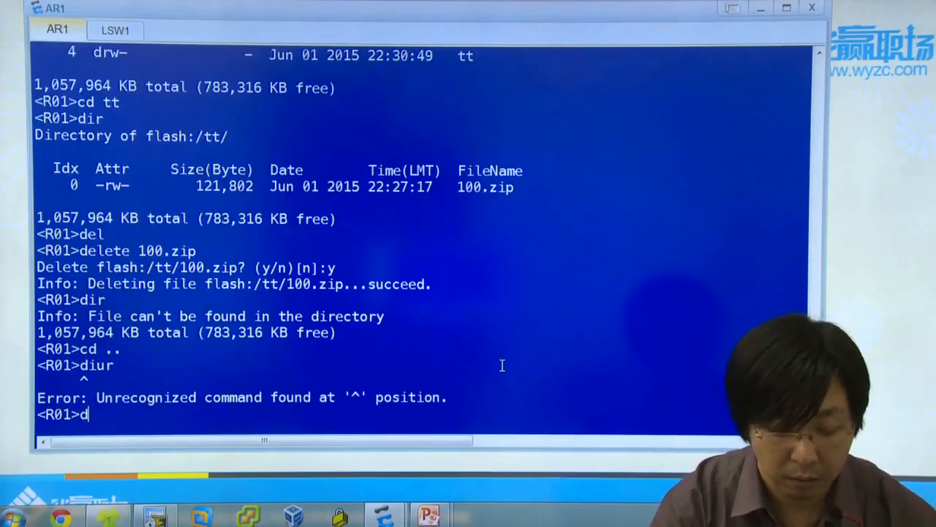
type("ir")
key("Return")
left_click_drag(213, 255, 144, 242)
left_click(198, 251)
Step: Remove the tt directory from the flash root with rmdir, confirming with y, and list the root with dir
type("rmdir")
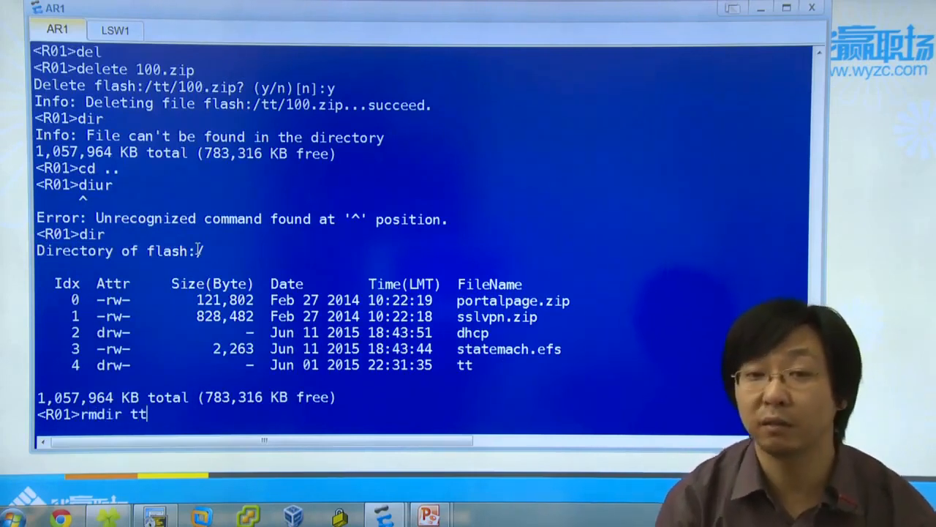
key("Return")
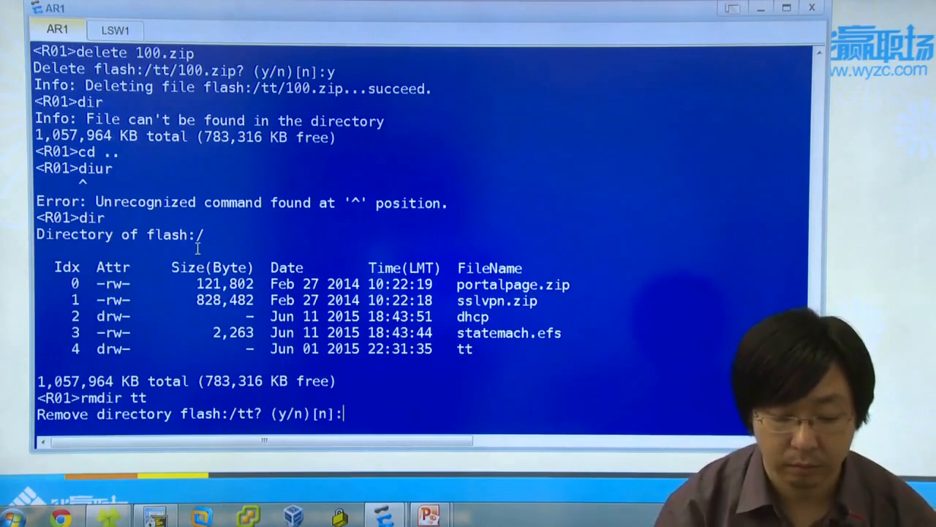
type("y")
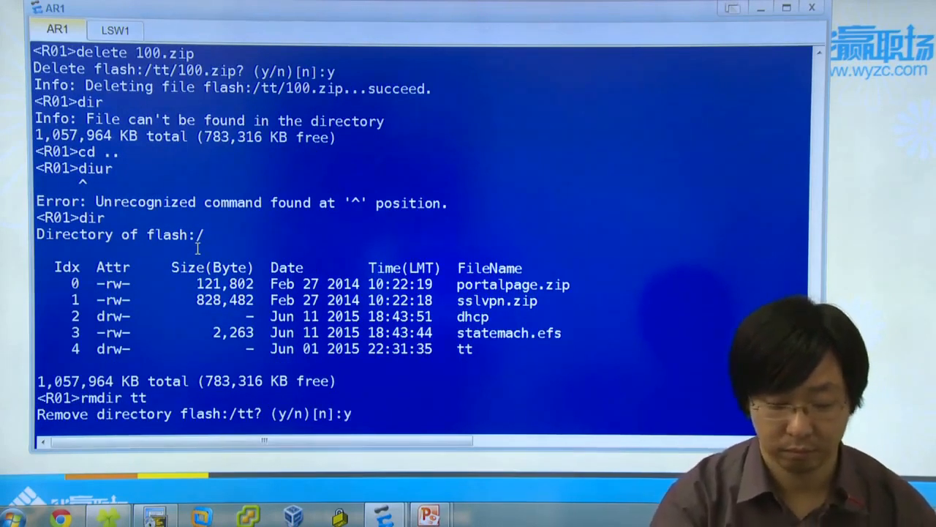
key("Return")
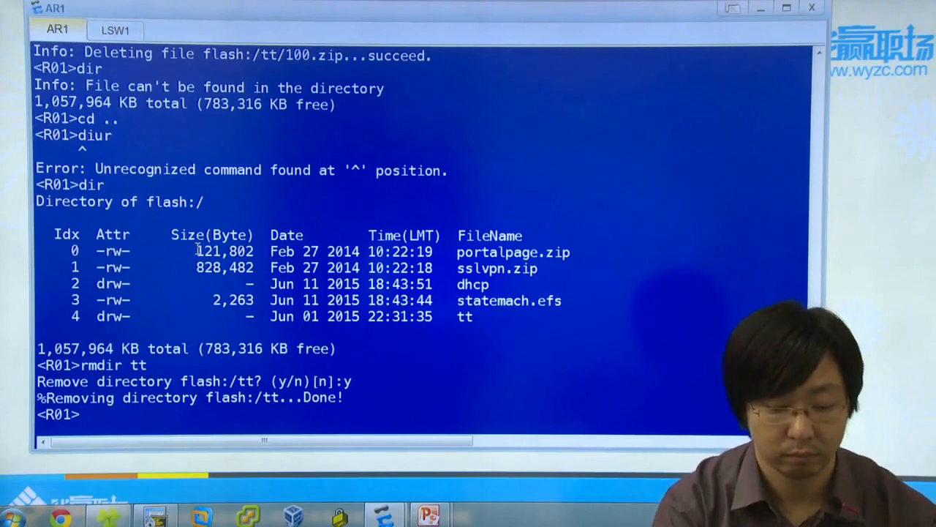
type("dir")
key("Return")
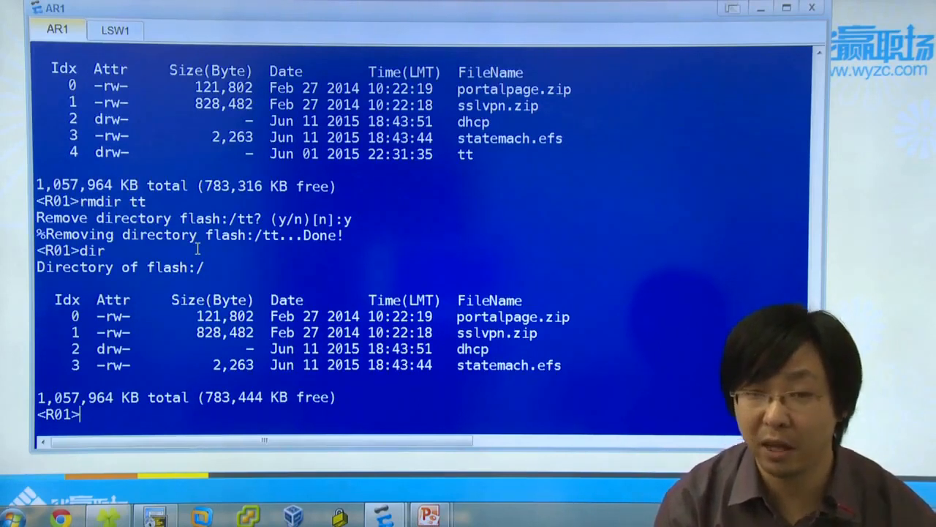
Step: List all files in the flash root with dir /all and examine the entries for deleted files
type("dir ")
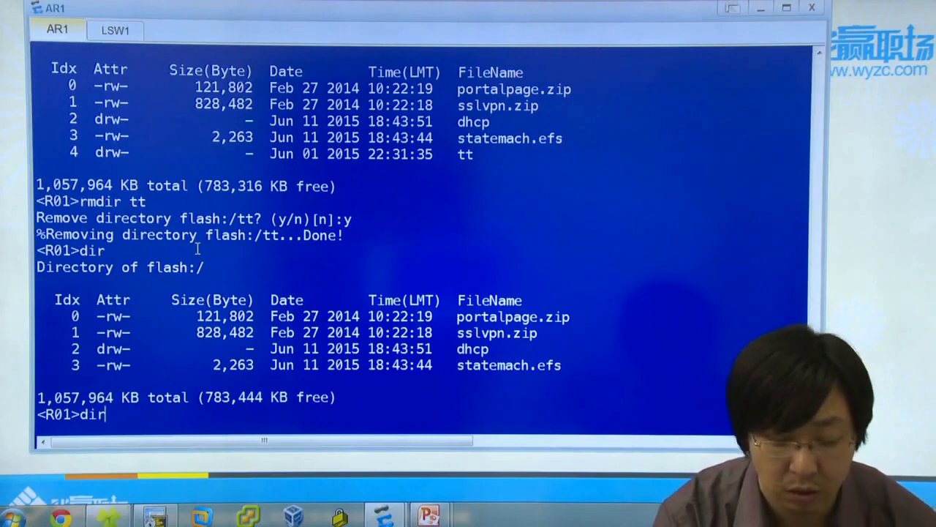
type("/all")
key("Return")
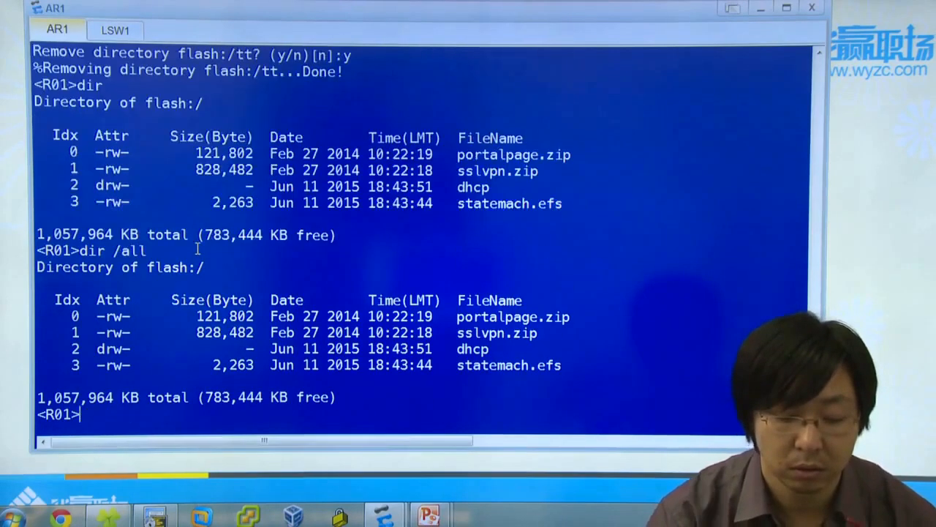
left_click_drag(111, 275, 561, 377)
left_click(577, 373)
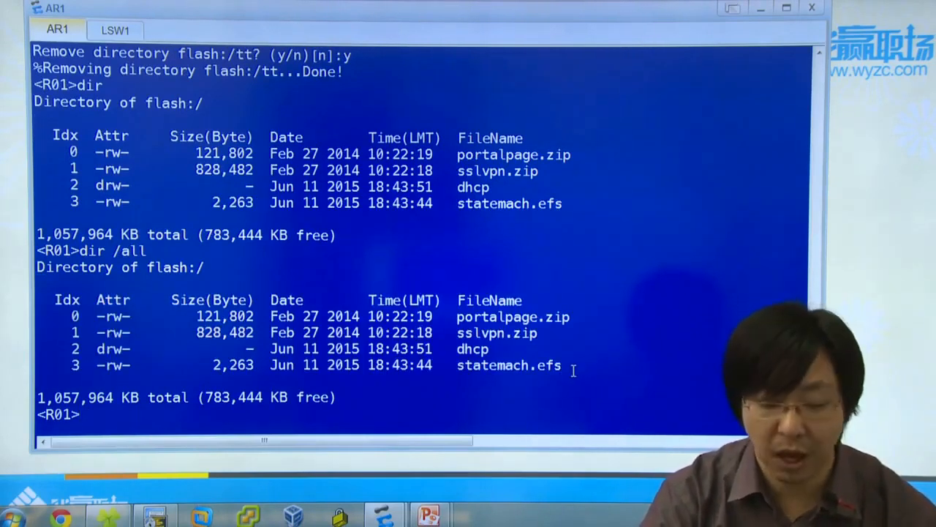
left_click_drag(564, 365, 446, 365)
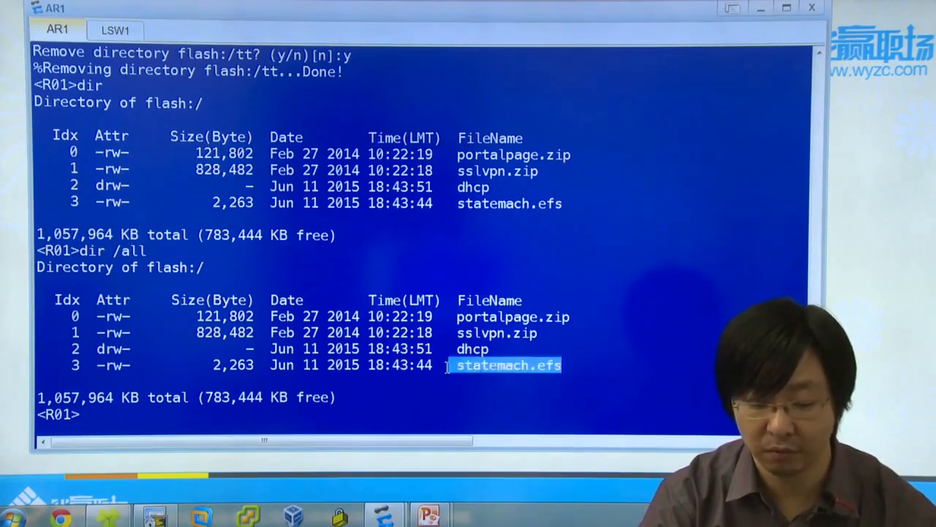
left_click(446, 365)
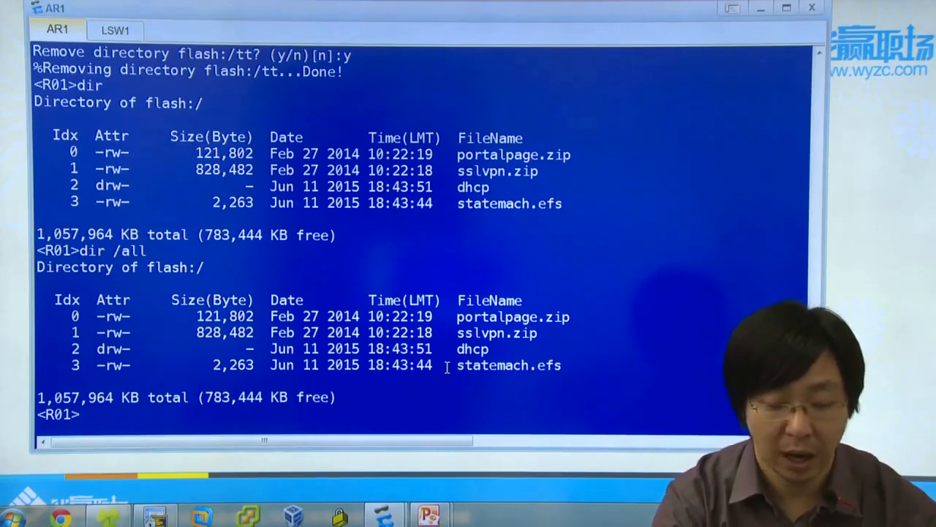
Step: Run reset recycle-bin to permanently clear deleted files from the flash recycle bin
type("reset ")
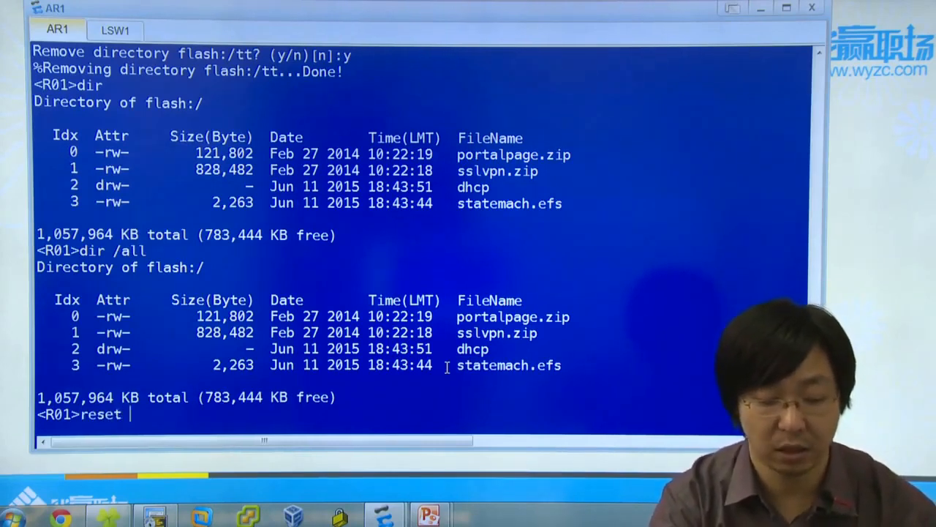
type("rec")
key("Tab")
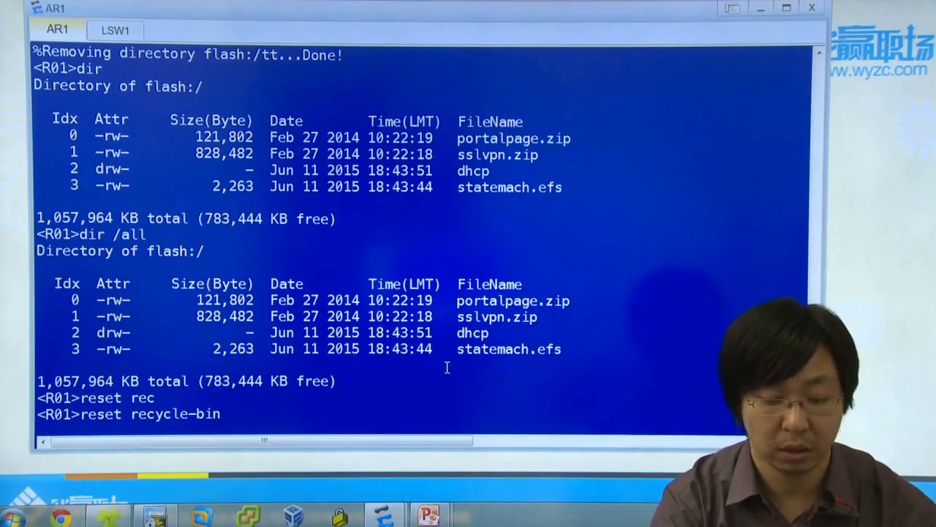
key("Return")
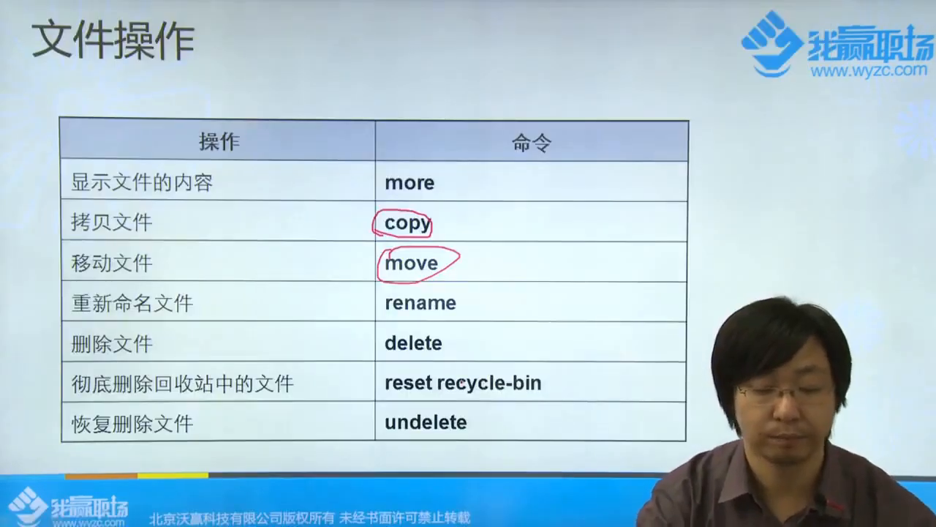
key("e")
key("Right")
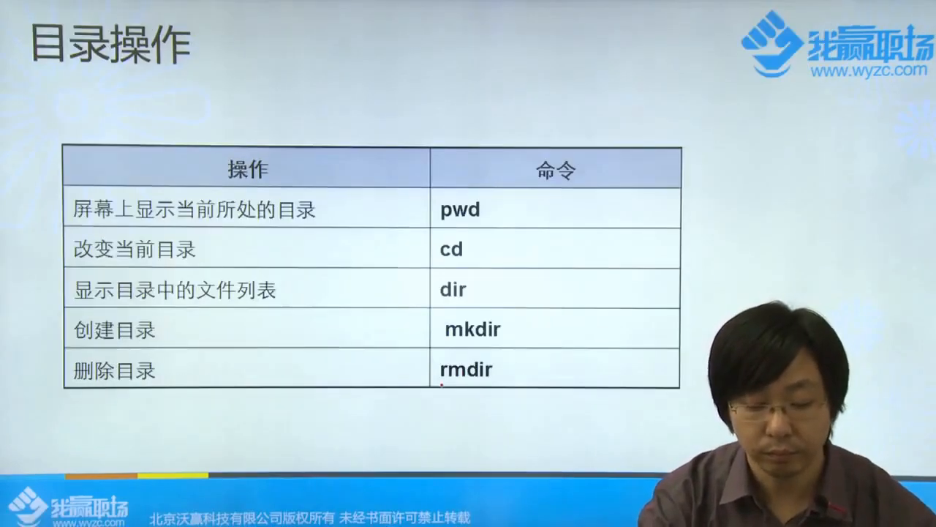
mouse_move(457, 317)
left_mouse_down()
mouse_move(459, 394)
mouse_move(481, 314)
left_mouse_up()
key("e")
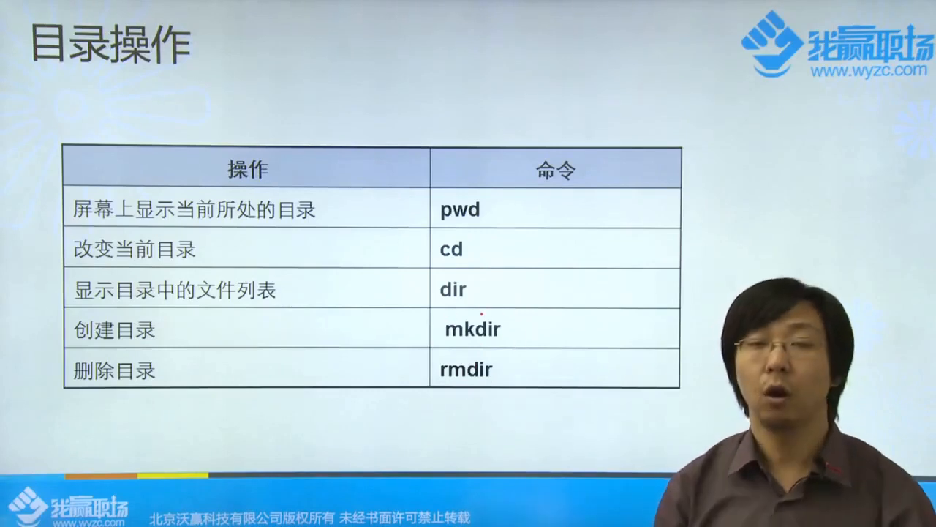